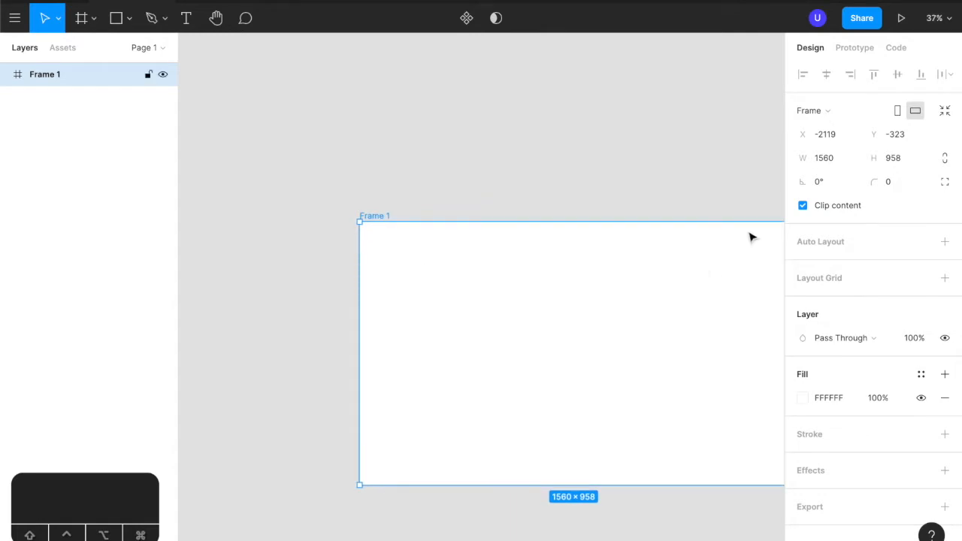
# - Draw a rectangle about 412 by 434 inside Frame 1
pyautogui.hscroll(3, 529, 260)
pyautogui.scroll(-1, 528, 260)
pyautogui.press('Escape')
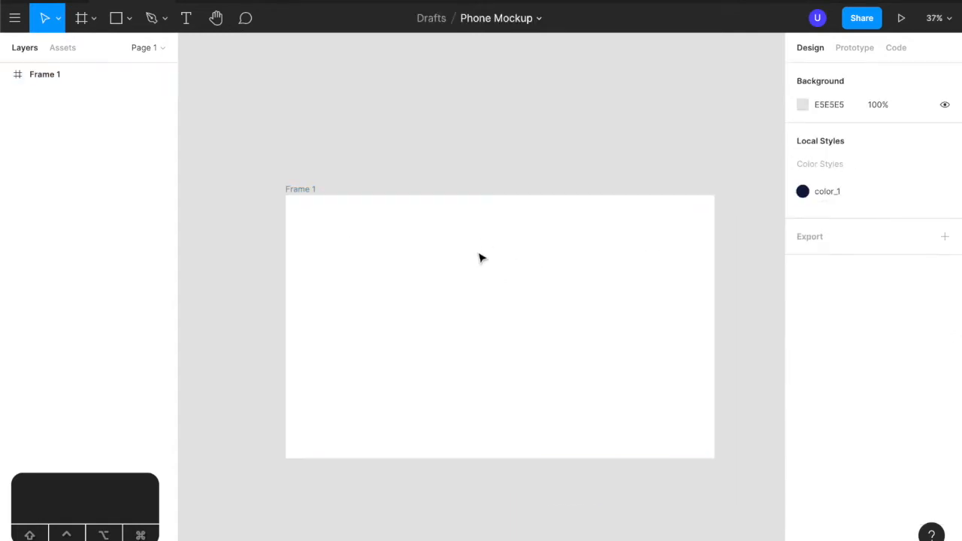
pyautogui.press('r')
pyautogui.moveTo(407, 234)
pyautogui.mouseDown()
pyautogui.moveTo(530, 337)
pyautogui.moveTo(521, 354)
pyautogui.mouseUp()
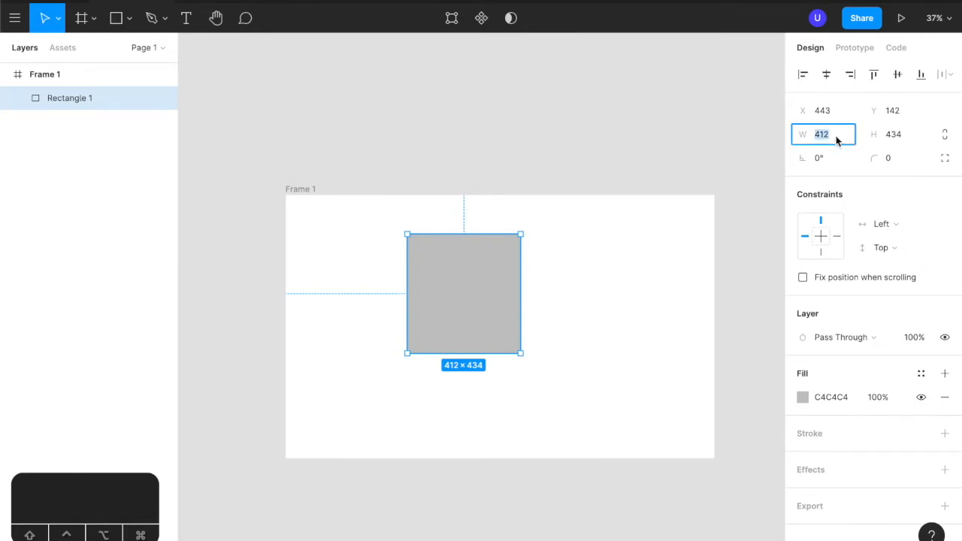
# - Set the rectangle's width to 193 and its height to 416
pyautogui.click(835, 136)
pyautogui.write('193')
pyautogui.click(899, 135)
pyautogui.write('4')
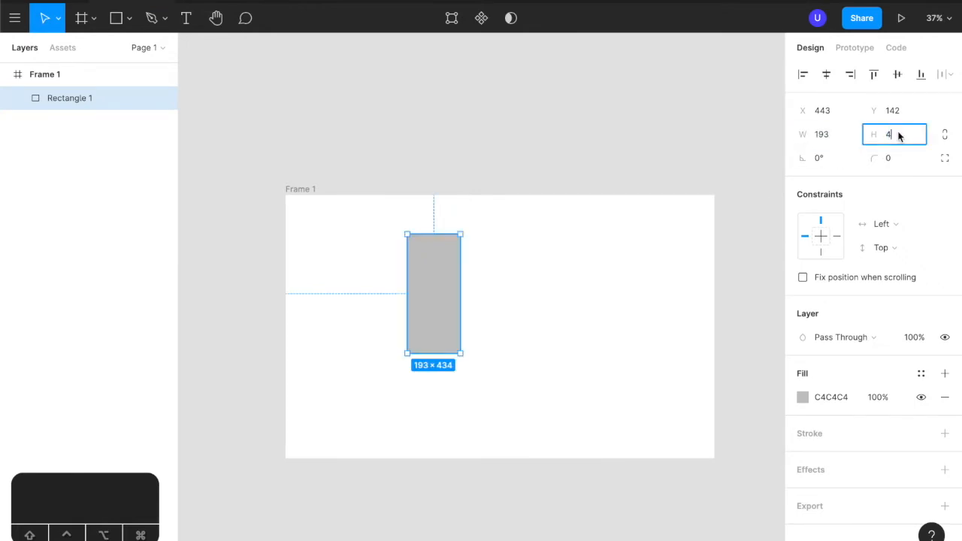
pyautogui.write('16')
pyautogui.press('Return')
# - Duplicate the rectangle in place and shrink the copy around its centre to about 173 by 392
pyautogui.rightClick(644, 277)
pyautogui.click(508, 267)
pyautogui.click(451, 276)
pyautogui.scroll(5, 429, 280)
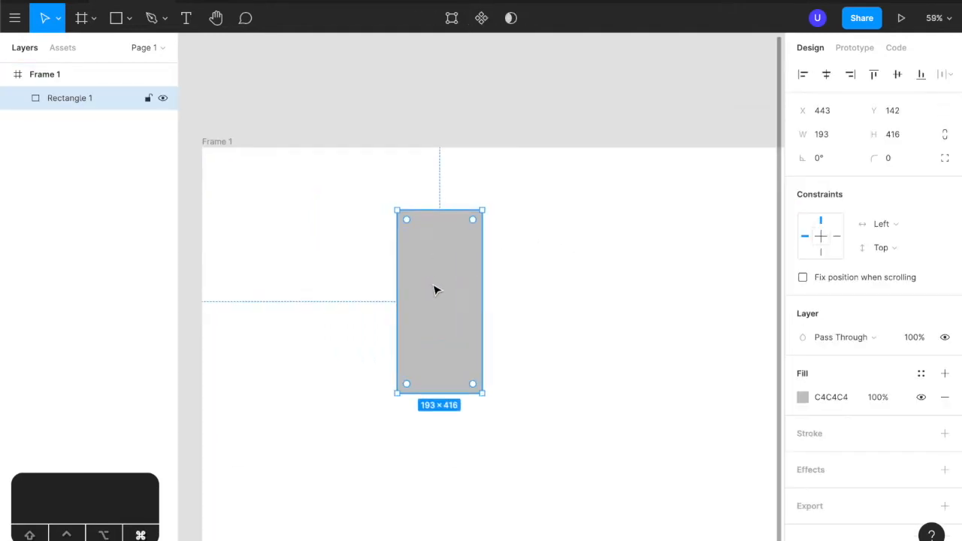
pyautogui.scroll(5, 436, 297)
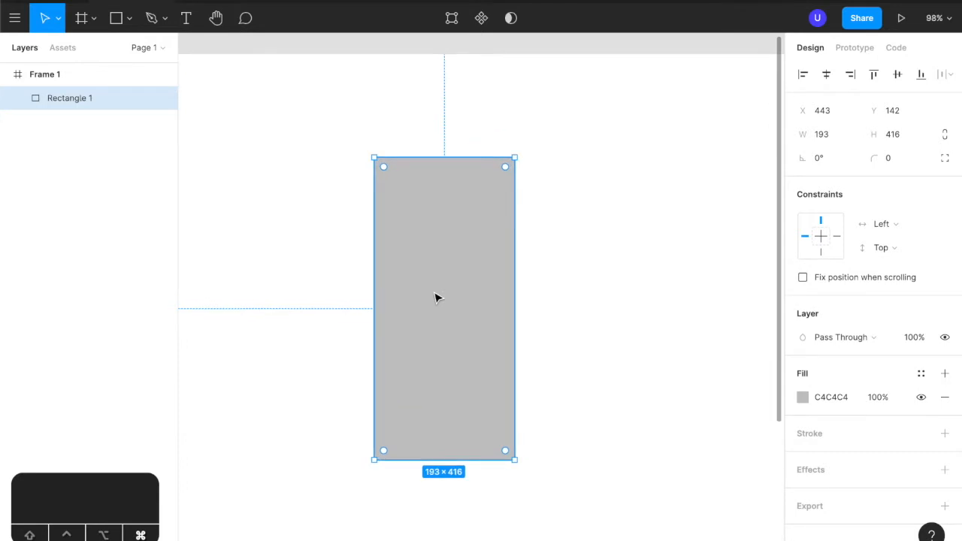
pyautogui.moveTo(443, 328); pyautogui.dragTo(502, 316)
pyautogui.click(634, 265)
pyautogui.click(533, 273)
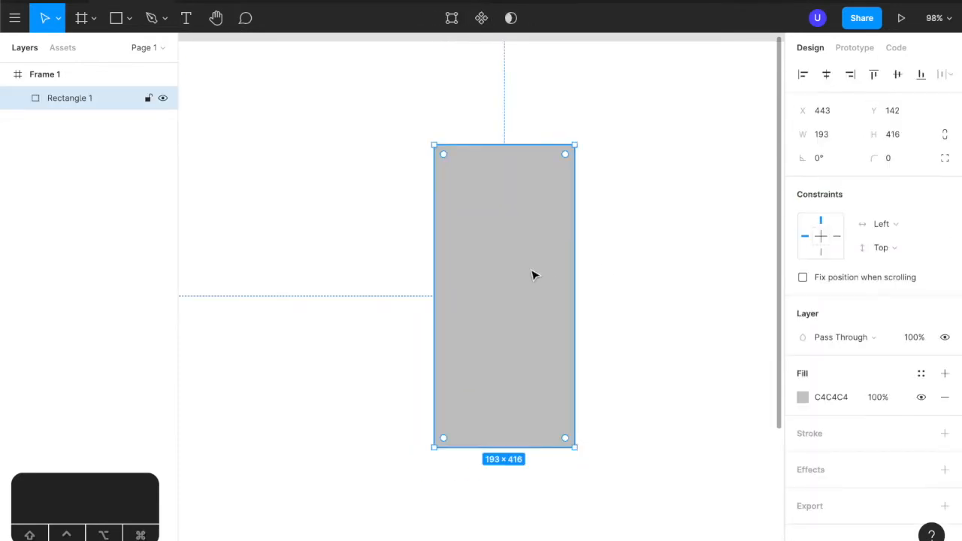
pyautogui.scroll(1, 614, 287)
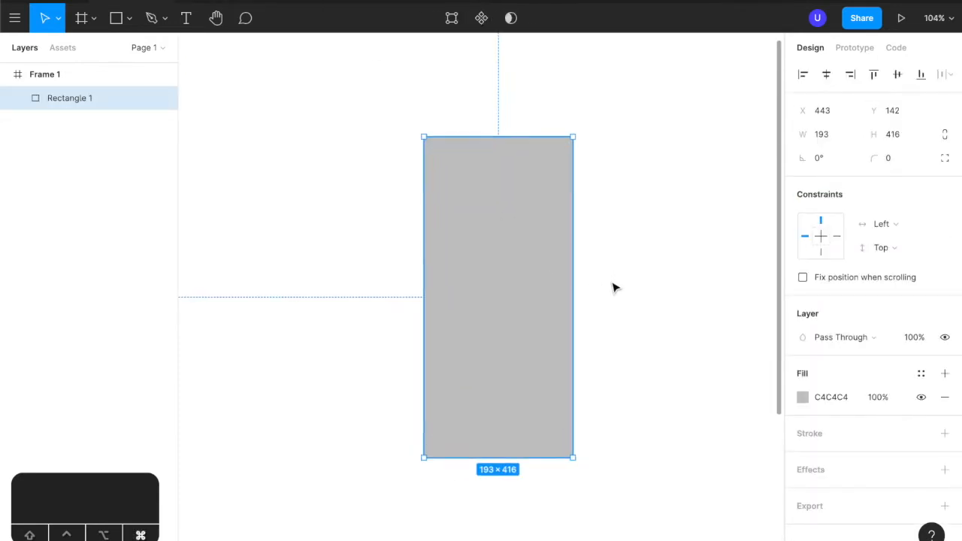
pyautogui.moveTo(520, 249)
pyautogui.mouseDown()
pyautogui.moveTo(569, 251)
pyautogui.moveTo(514, 256)
pyautogui.mouseUp()
pyautogui.moveTo(508, 134); pyautogui.dragTo(508, 146)
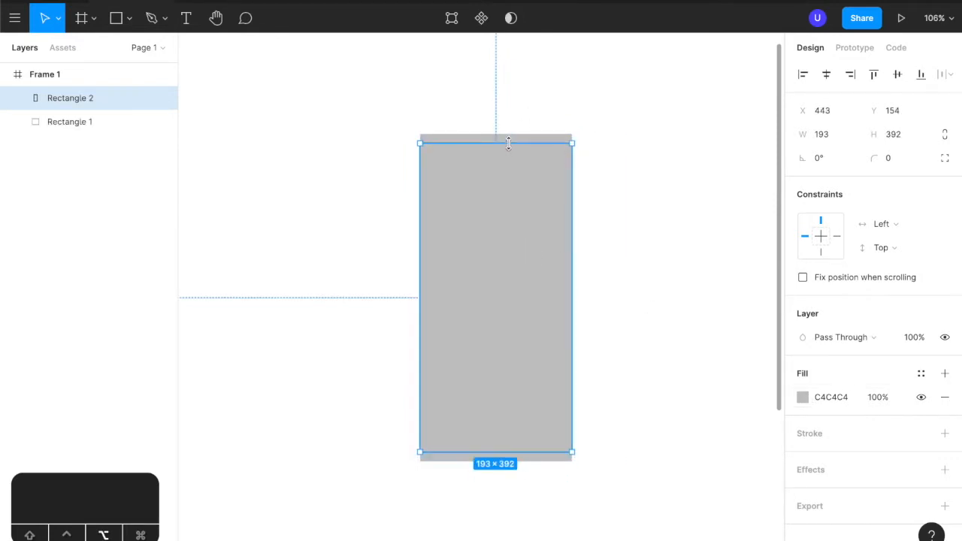
pyautogui.moveTo(570, 273); pyautogui.dragTo(564, 274)
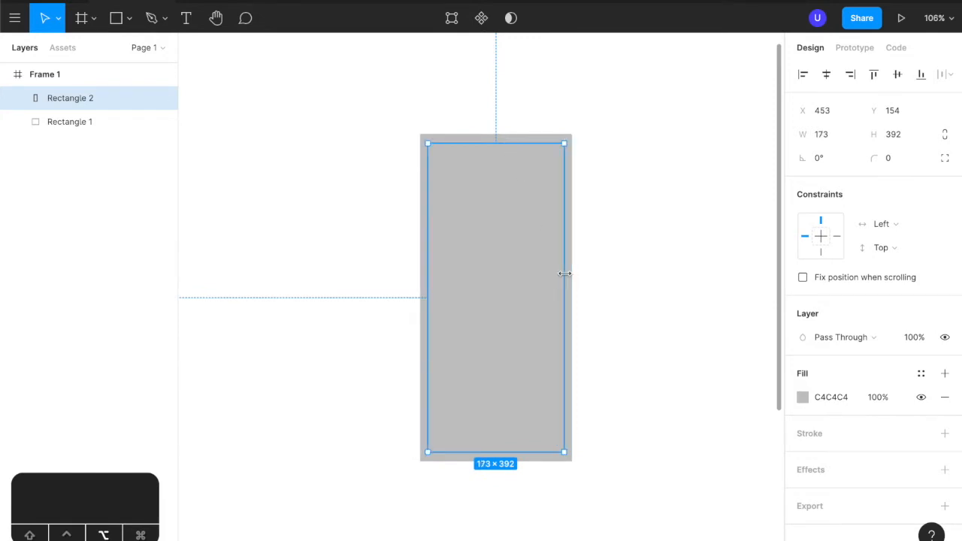
# - Change the inner rectangle's fill to white
pyautogui.click(679, 120)
pyautogui.click(559, 155)
pyautogui.click(804, 397)
pyautogui.moveTo(692, 337); pyautogui.dragTo(579, 172)
pyautogui.click(579, 143)
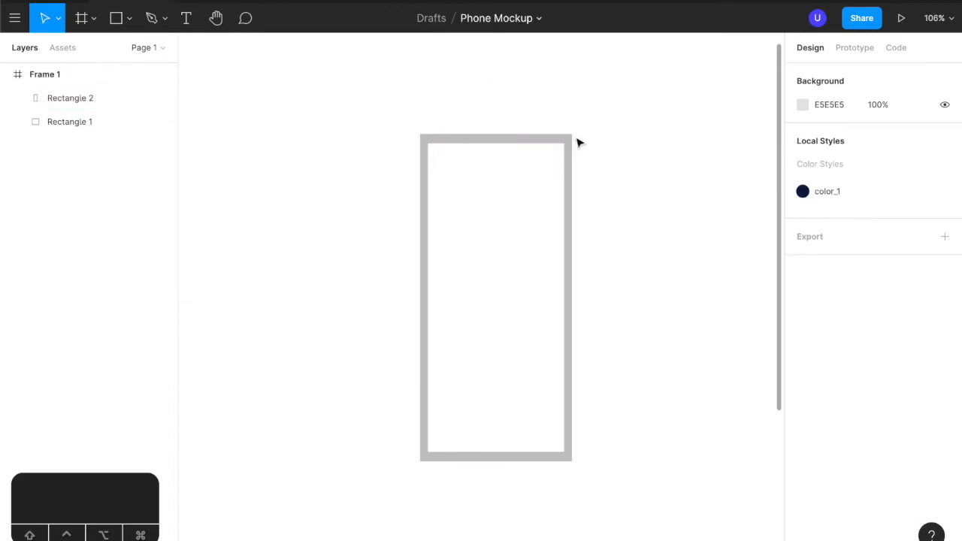
# - Fill the outer rectangle with the frame's white background colour by sampling it with the eyedropper
pyautogui.click(577, 142)
pyautogui.click(802, 397)
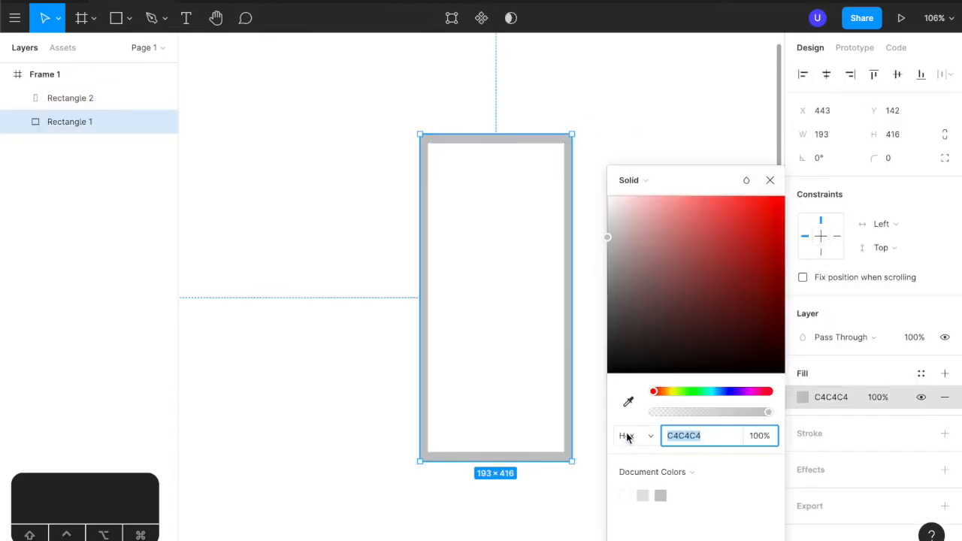
pyautogui.click(629, 402)
pyautogui.click(633, 136)
pyautogui.click(575, 144)
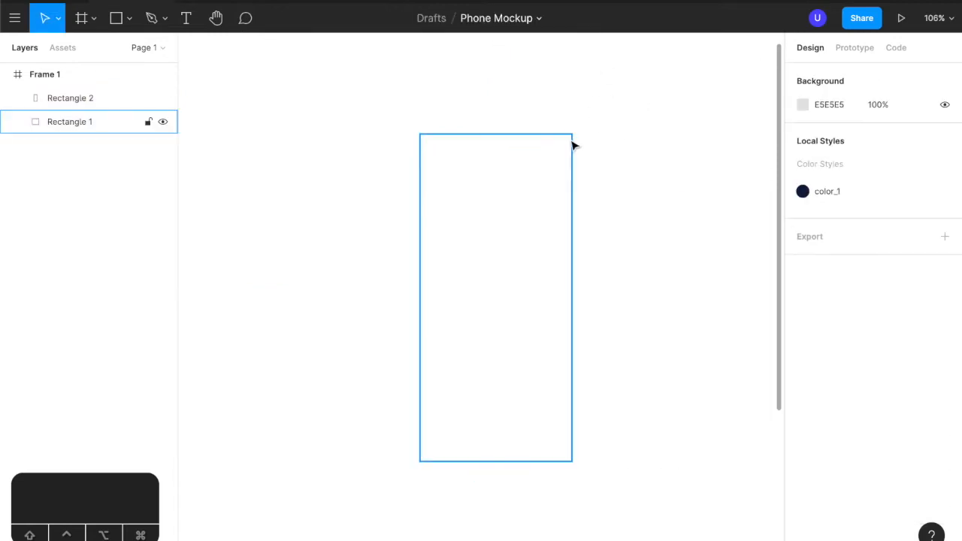
pyautogui.click(528, 208)
pyautogui.click(632, 145)
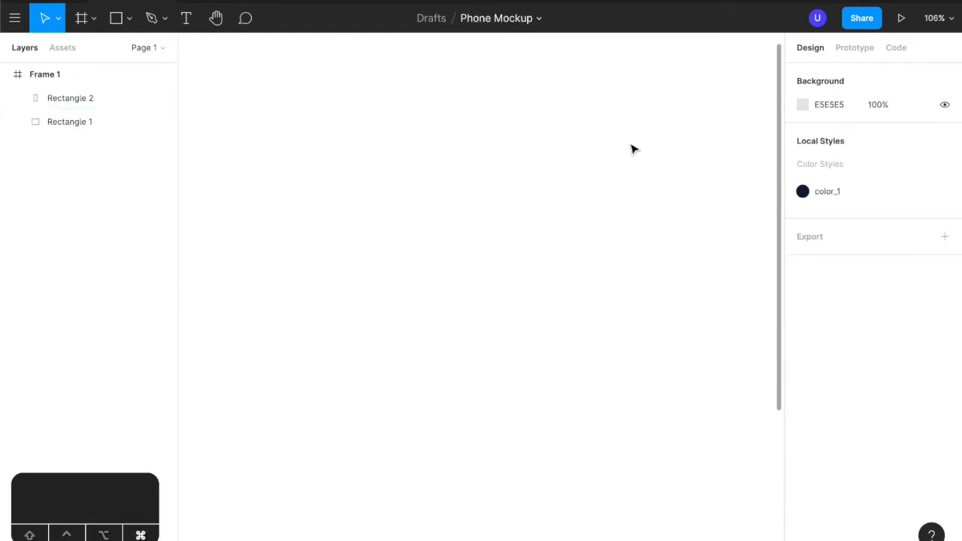
# - Set the fill colour of Frame 1 to F9FAFC
pyautogui.scroll(-2, 634, 152)
pyautogui.scroll(-2, 633, 152)
pyautogui.click(268, 60)
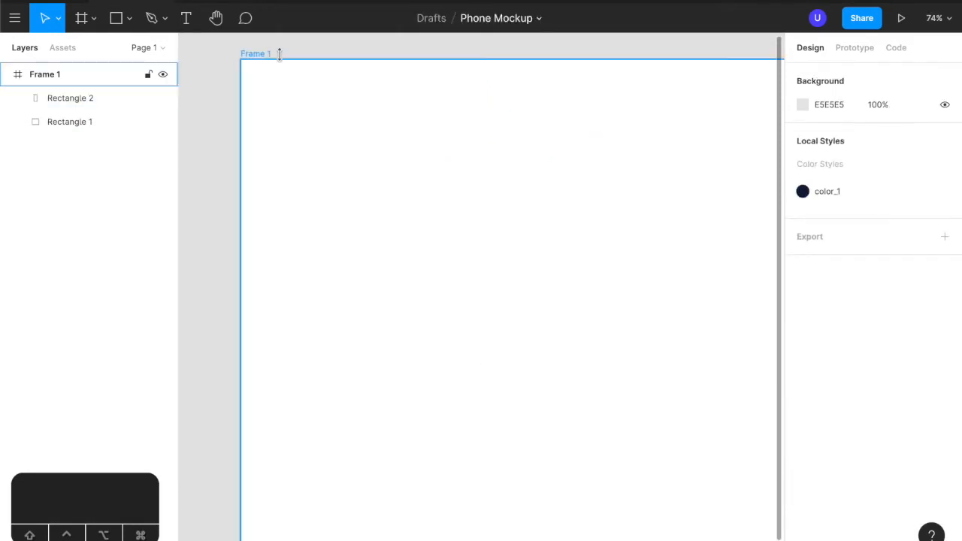
pyautogui.click(838, 407)
pyautogui.write('f9')
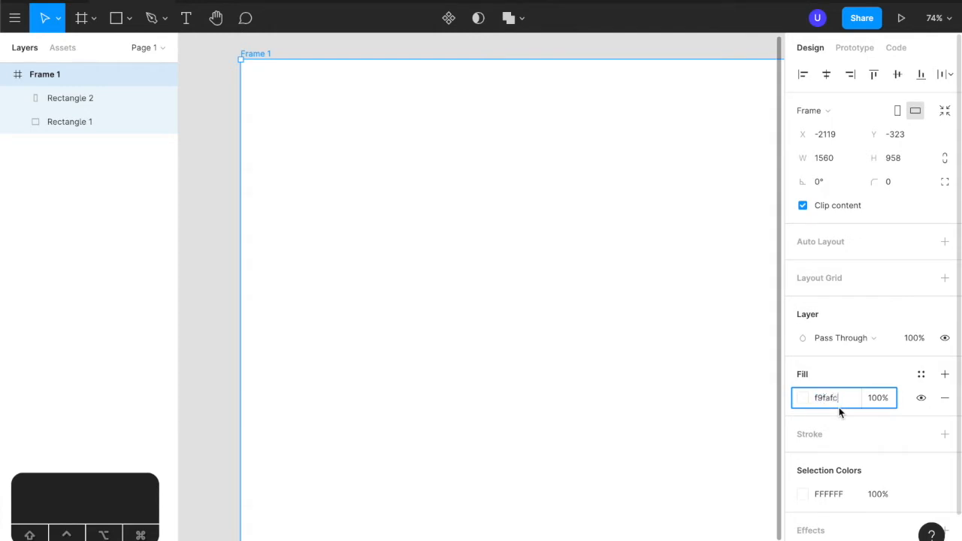
pyautogui.write('fafc')
pyautogui.press('Return')
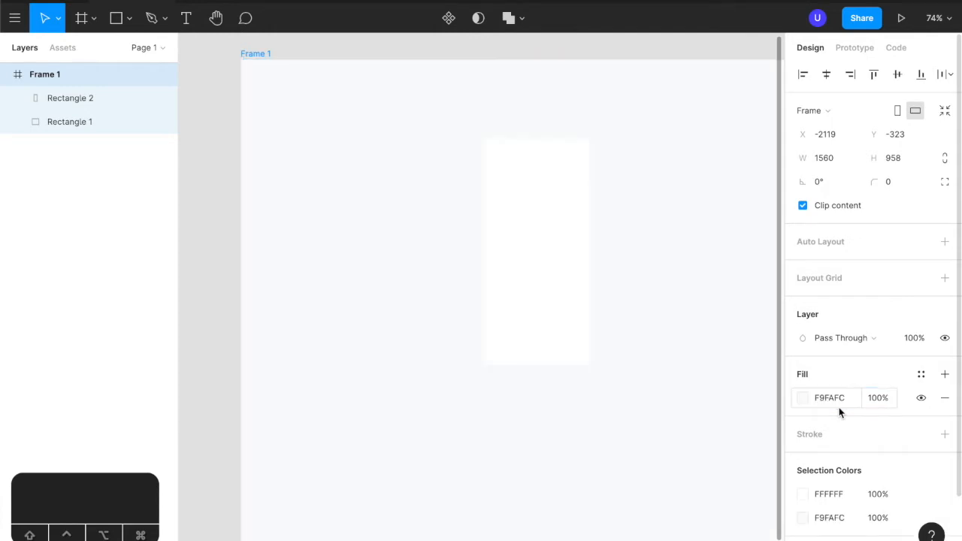
# - Match the outer rectangle's fill to the frame's F9FAFC background by sampling it with the eyedropper
pyautogui.click(589, 140)
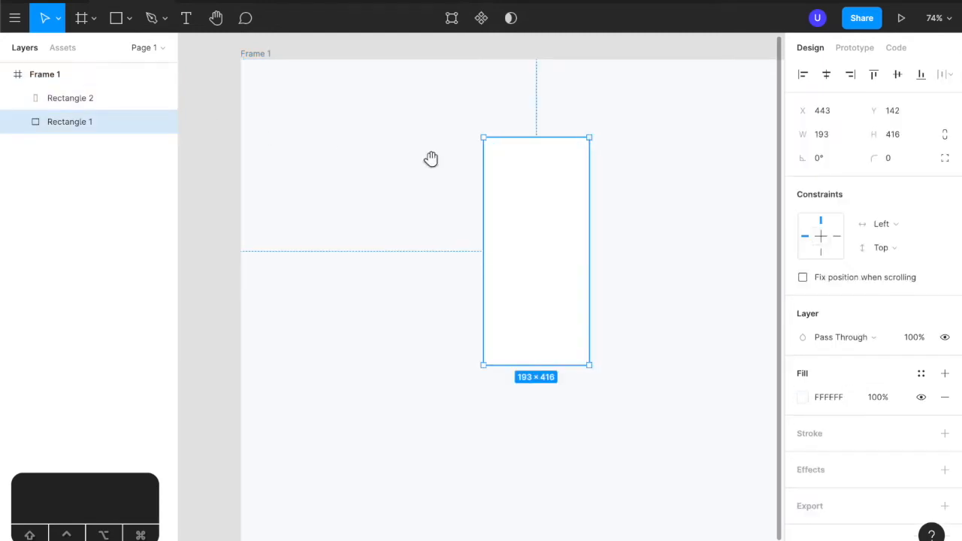
pyautogui.moveTo(431, 158); pyautogui.dragTo(377, 197)
pyautogui.scroll(1, 483, 245)
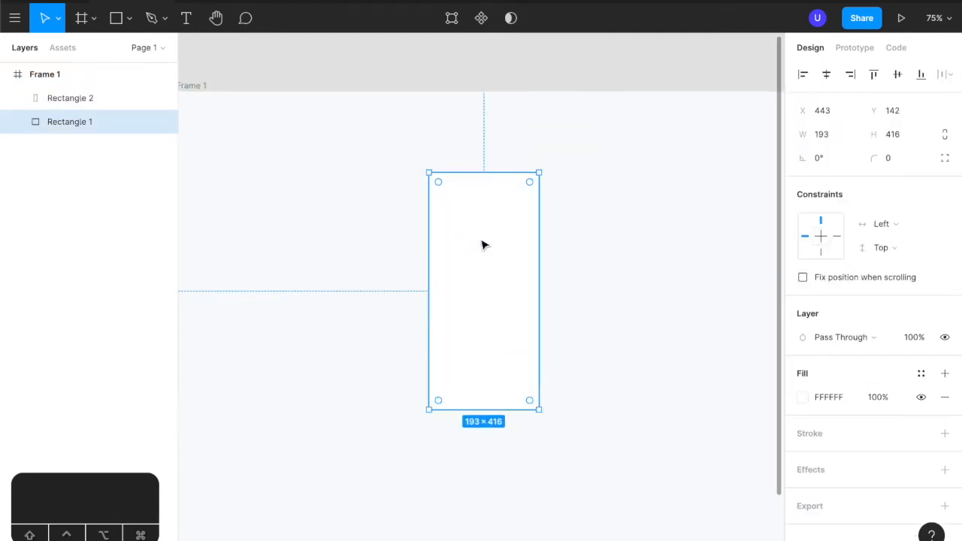
pyautogui.click(106, 104)
pyautogui.click(100, 130)
pyautogui.click(804, 396)
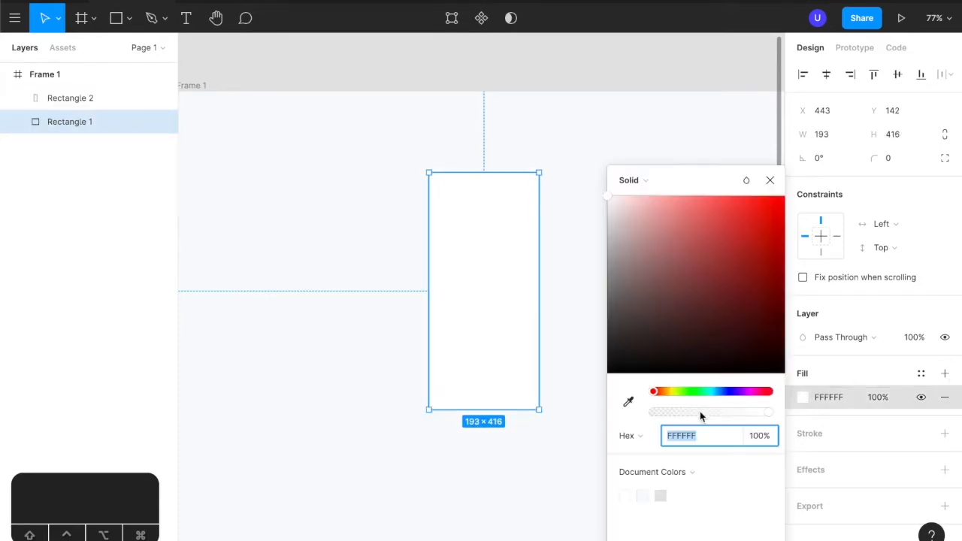
pyautogui.click(628, 402)
pyautogui.click(581, 176)
pyautogui.click(571, 75)
# - Add an effect to the outer rectangle, change it to Inner Shadow and open its settings
pyautogui.scroll(3, 543, 211)
pyautogui.click(538, 194)
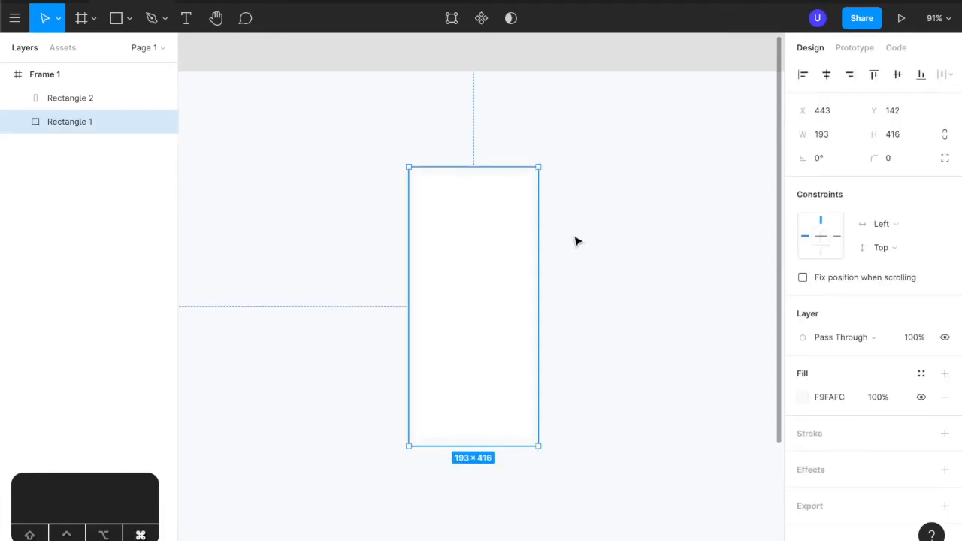
pyautogui.scroll(3, 578, 240)
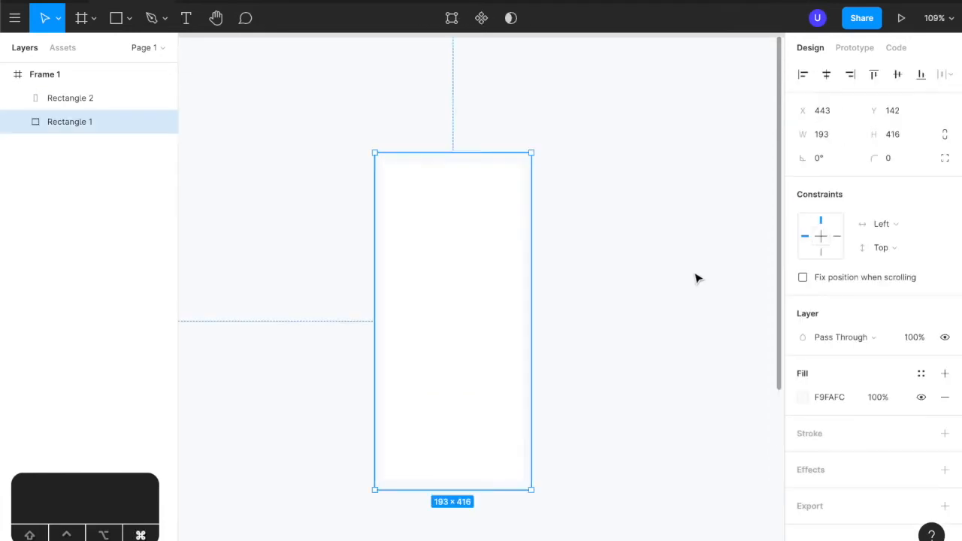
pyautogui.click(946, 471)
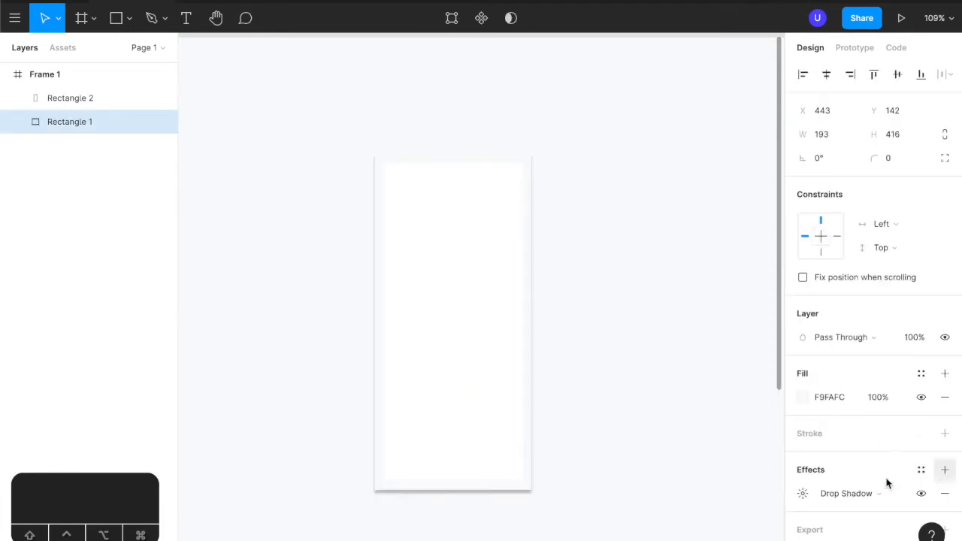
pyautogui.click(796, 498)
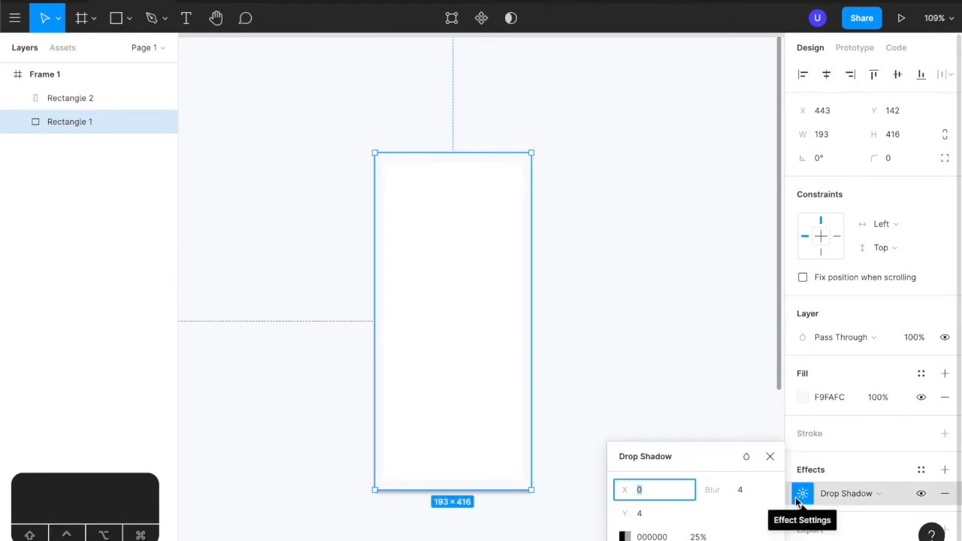
pyautogui.click(878, 494)
pyautogui.click(894, 474)
pyautogui.click(804, 494)
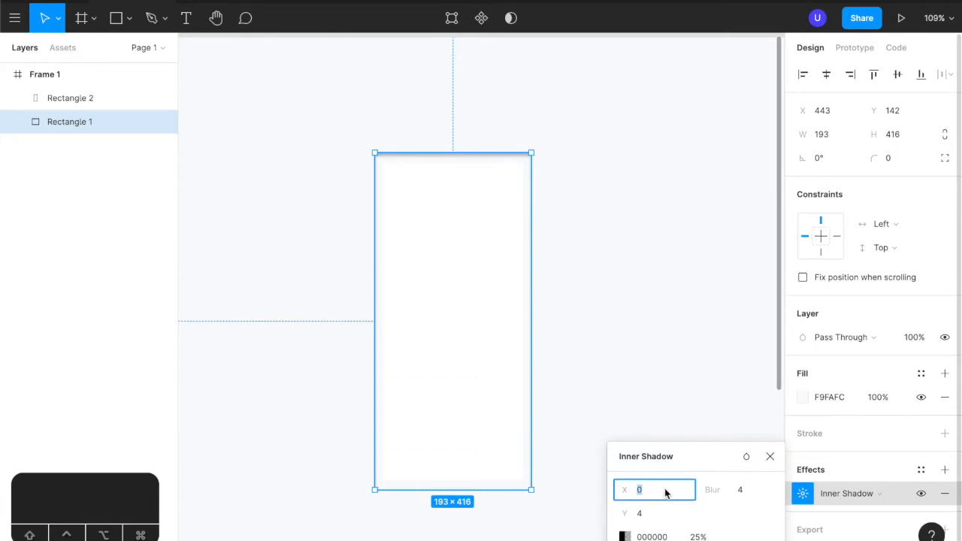
# - Set the outer rectangle's inner shadow to X -2, Y 3, blur 9 and colour BAC2D2
pyautogui.write('-2')
pyautogui.press('Tab')
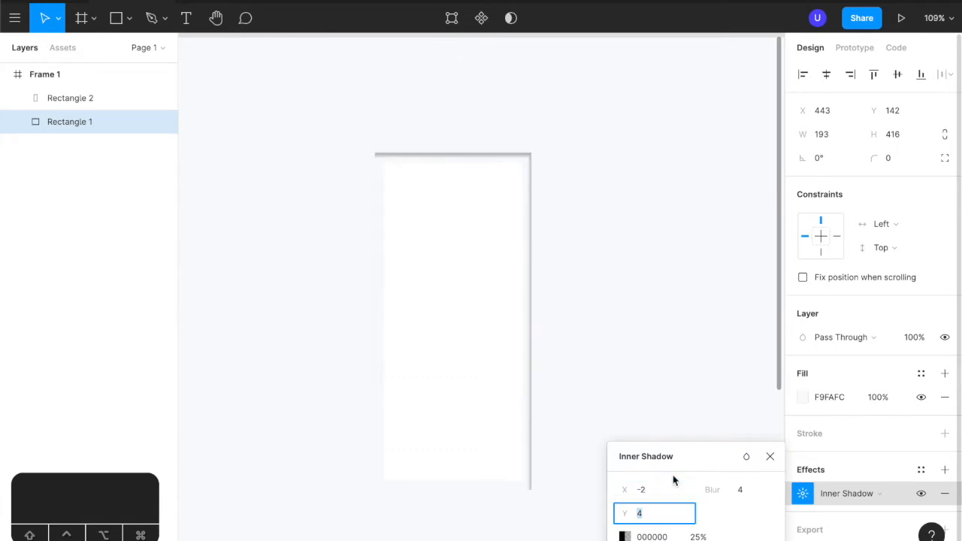
pyautogui.write('3')
pyautogui.press('Tab')
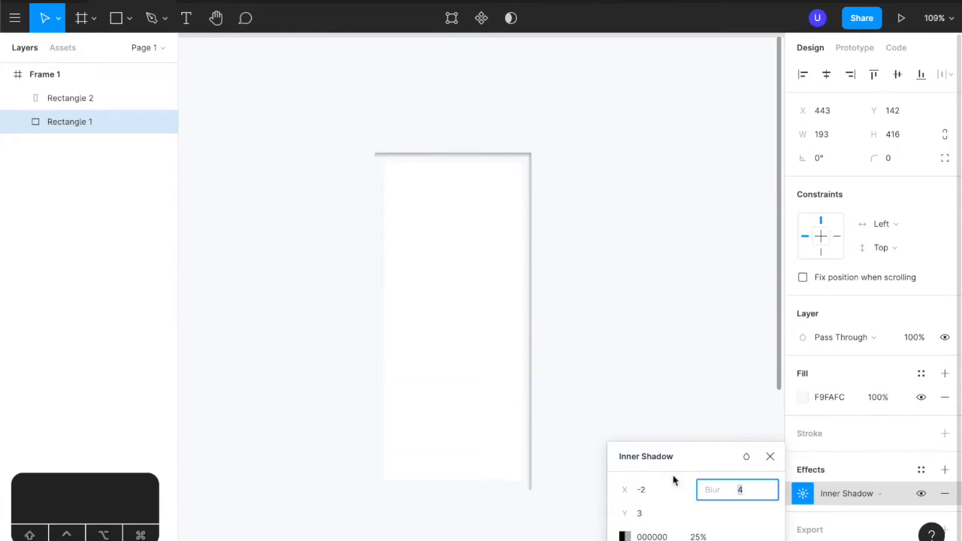
pyautogui.write('9')
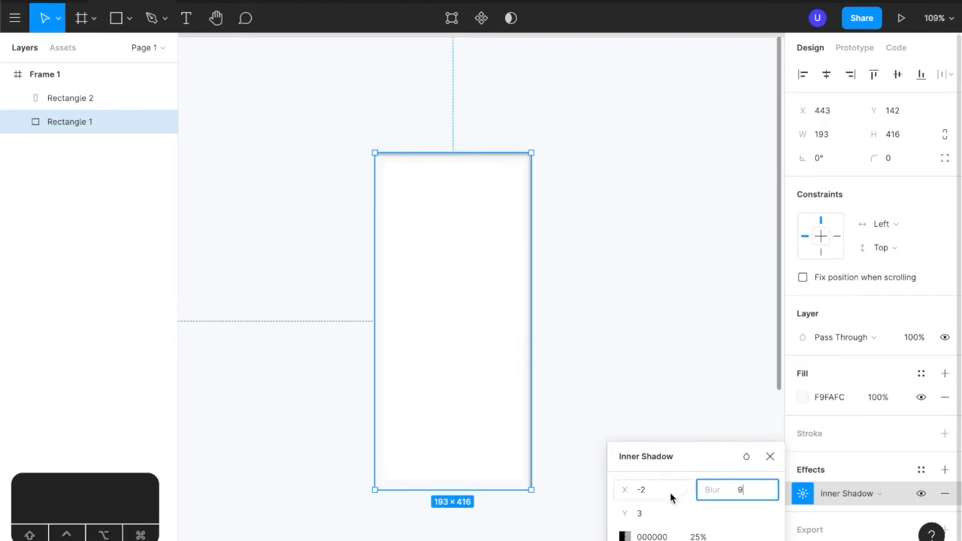
pyautogui.click(683, 532)
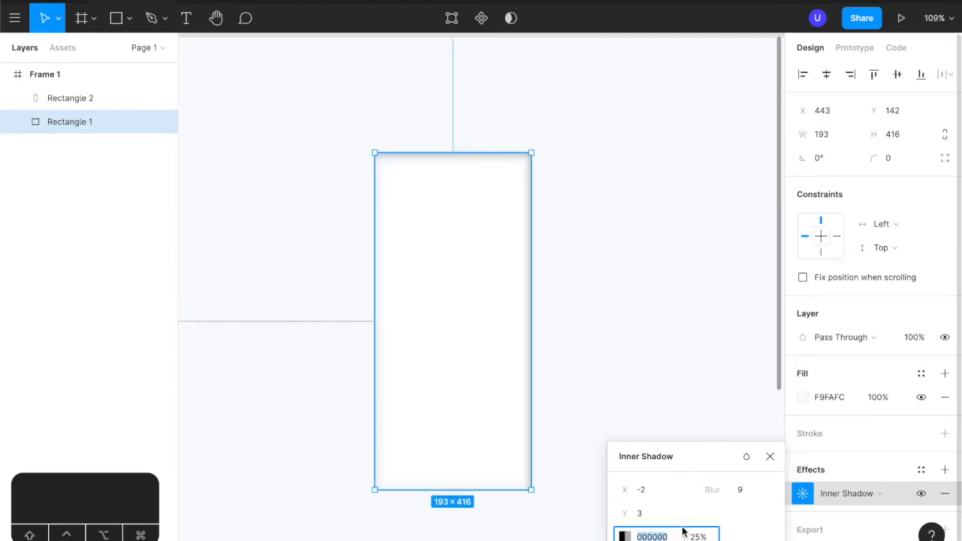
pyautogui.write('bac2d2')
pyautogui.press('Tab')
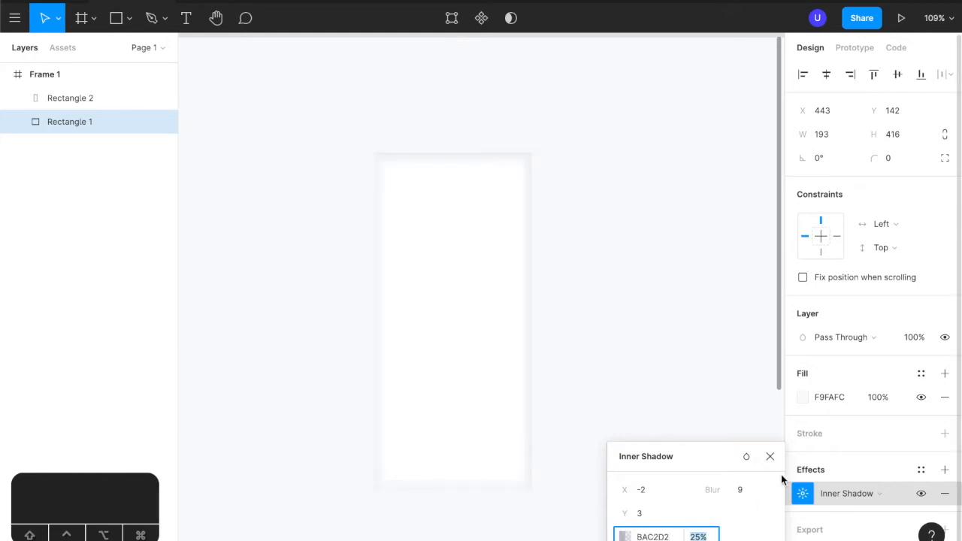
pyautogui.click(554, 169)
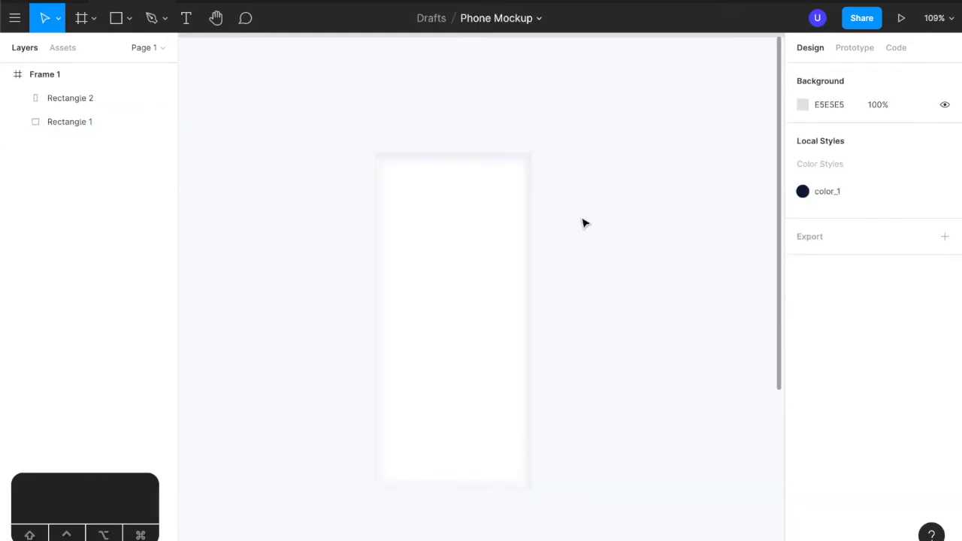
# - Add a second effect to the outer rectangle, change it to Inner Shadow and open its settings
pyautogui.click(526, 159)
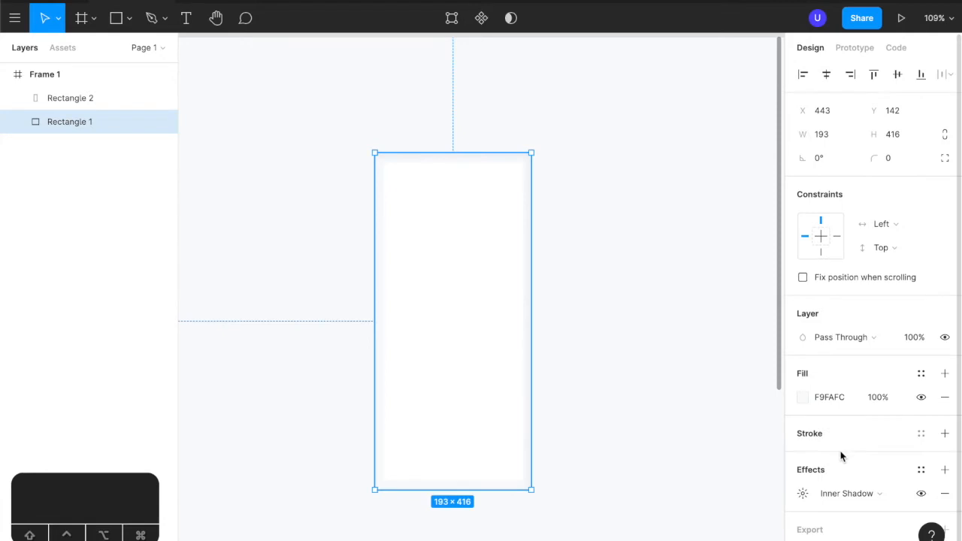
pyautogui.click(944, 470)
pyautogui.click(865, 494)
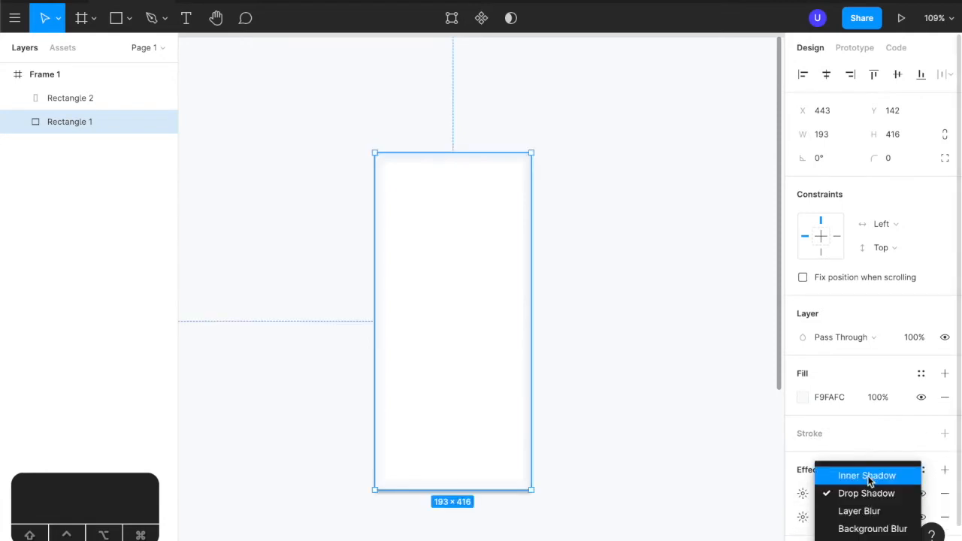
pyautogui.click(867, 476)
pyautogui.click(803, 493)
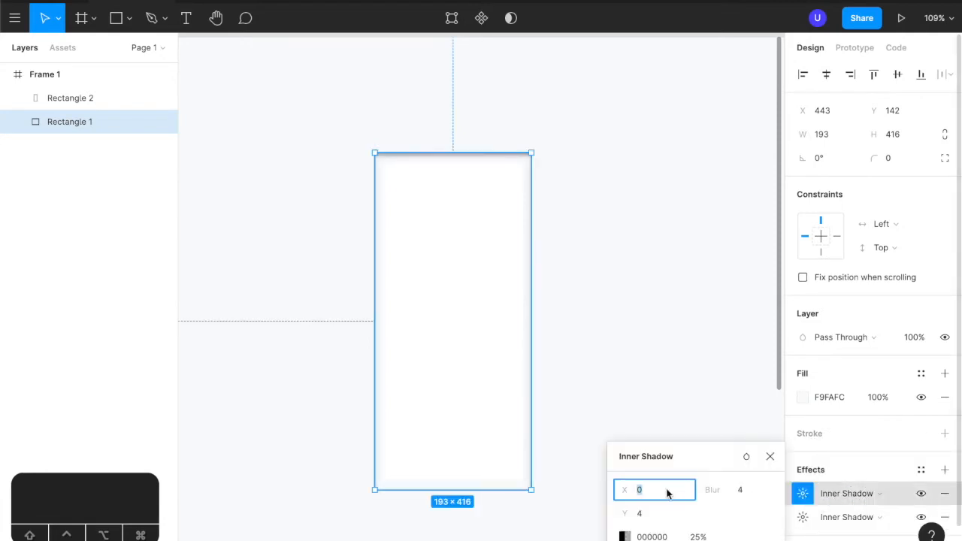
# - Set the outer rectangle's second inner shadow to X 2 and Y -7, and give it the first shadow's colour
pyautogui.write('2')
pyautogui.press('Tab')
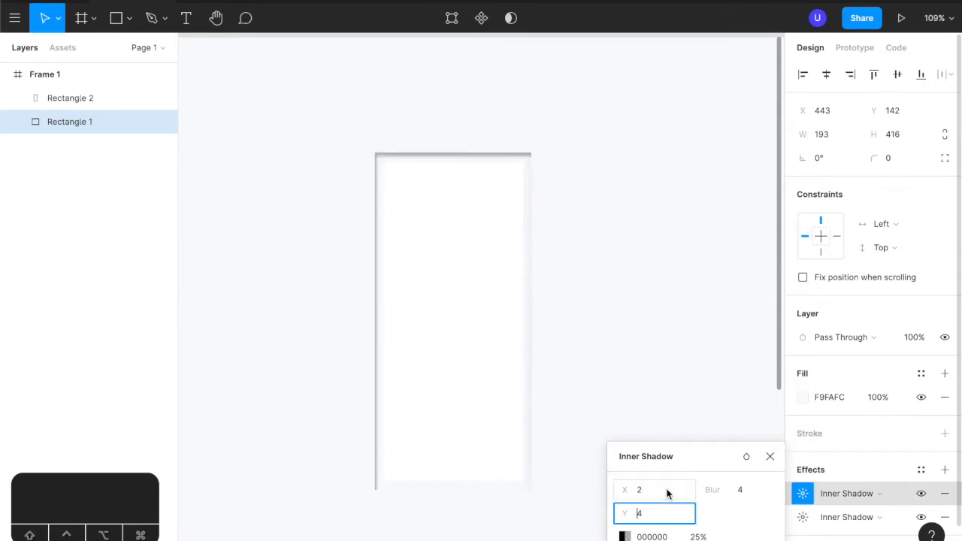
pyautogui.press('BackSpace')
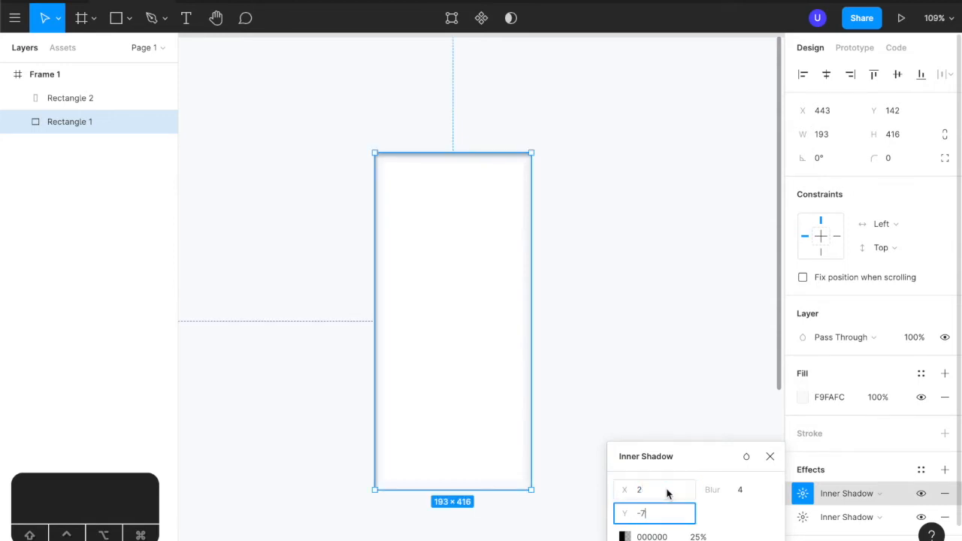
pyautogui.press('Tab')
pyautogui.press('Tab')
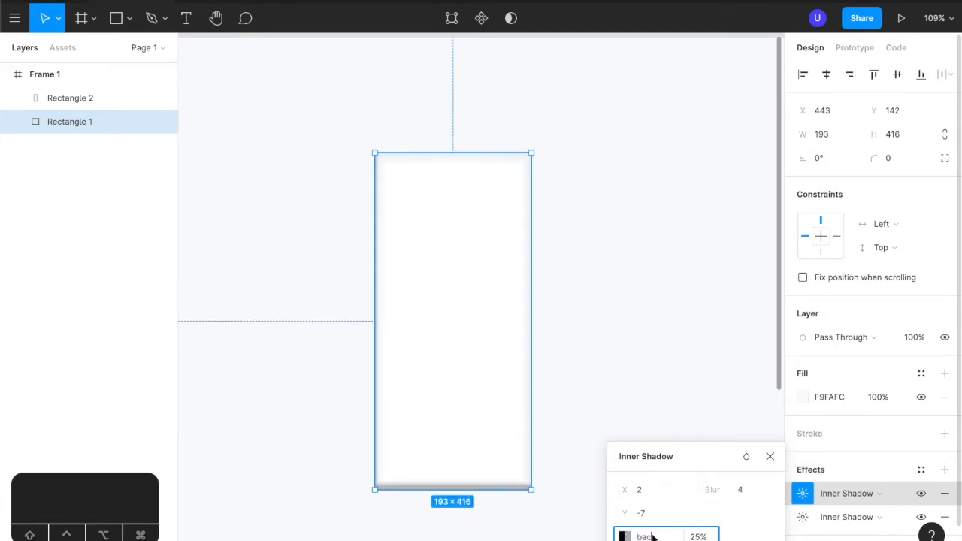
pyautogui.click(625, 264)
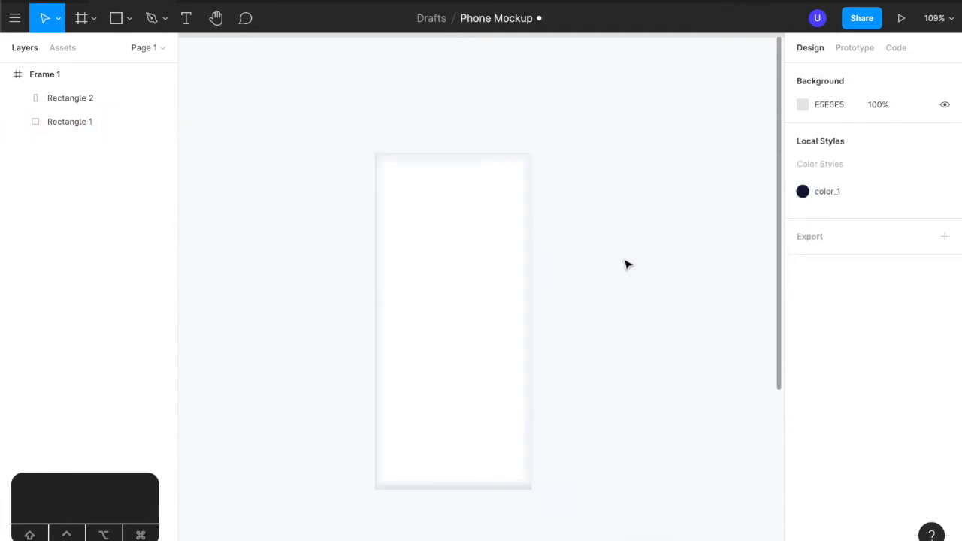
# - Round the outer rectangle's corners and set the inner rectangle's corner radius to 16
pyautogui.click(482, 173)
pyautogui.click(511, 158)
pyautogui.click(906, 162)
pyautogui.click(693, 160)
pyautogui.click(469, 245)
pyautogui.click(906, 159)
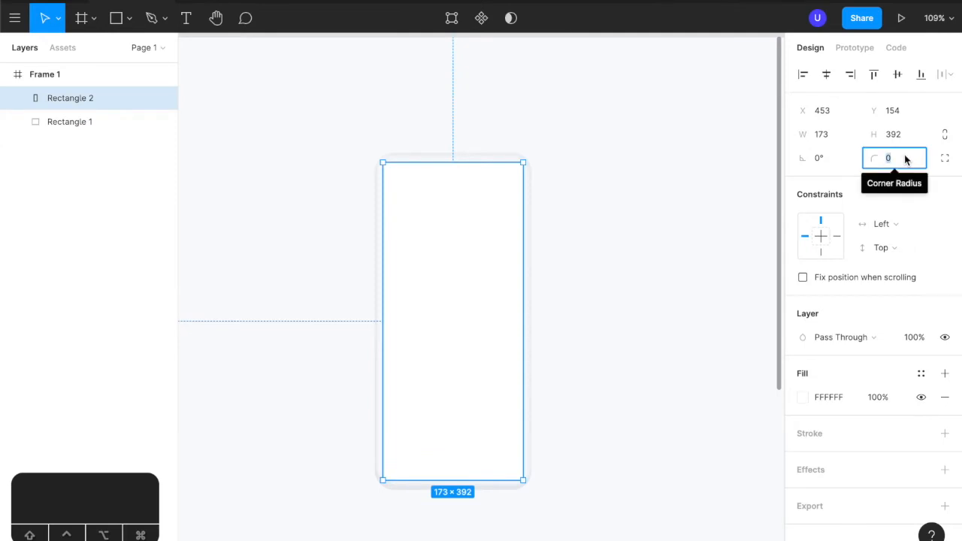
pyautogui.write('16')
pyautogui.click(618, 191)
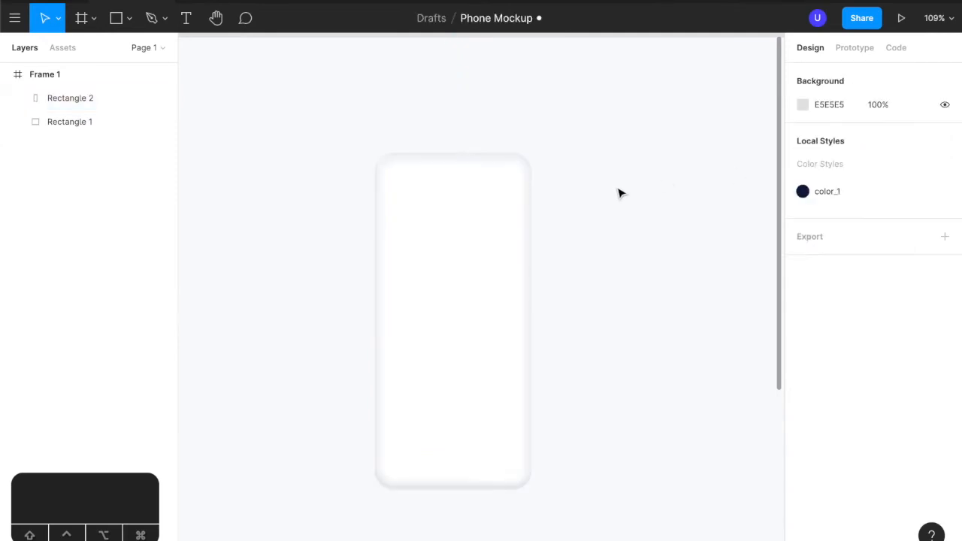
# - Duplicate the inner rectangle onto the empty canvas beside Frame 1 and turn the copy into a component
pyautogui.scroll(5, 486, 191)
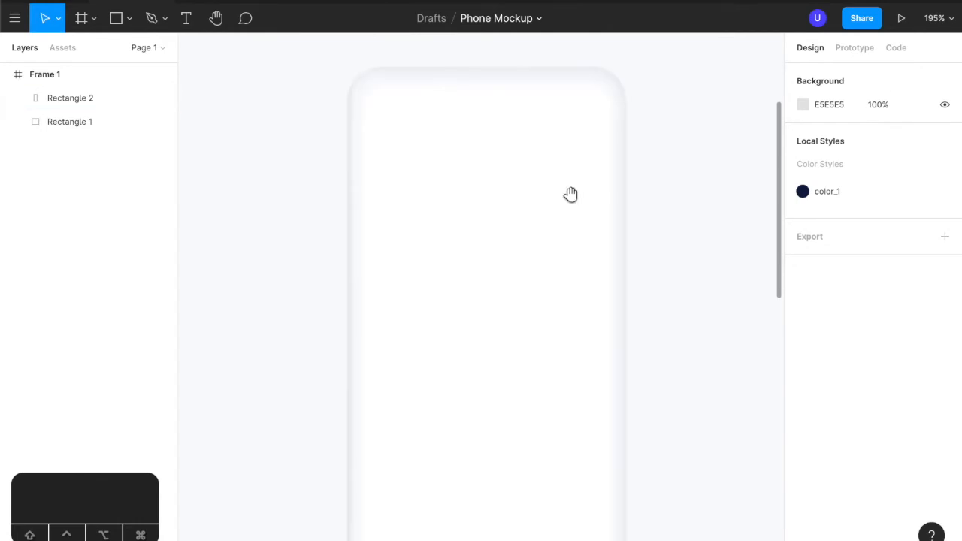
pyautogui.scroll(-3, 594, 243)
pyautogui.scroll(-2, 594, 243)
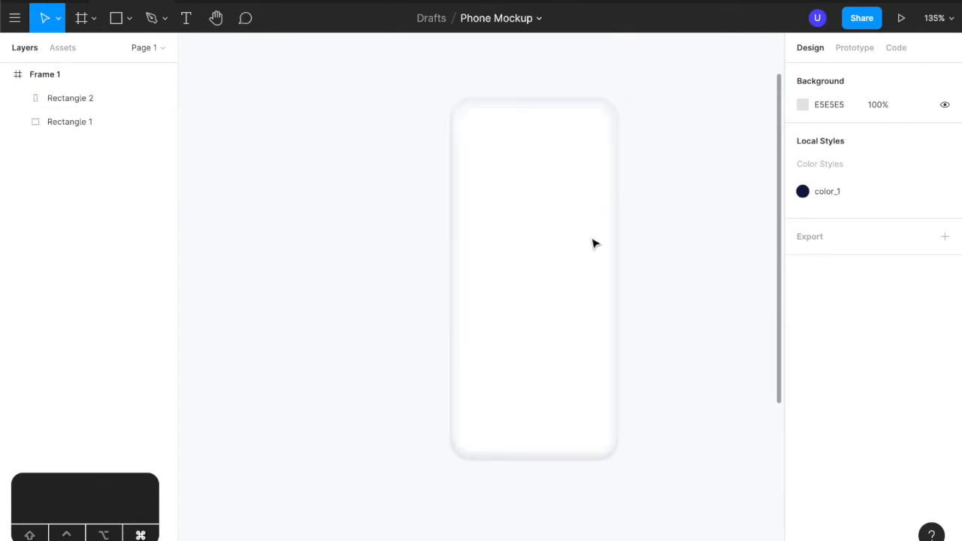
pyautogui.scroll(-2, 672, 245)
pyautogui.scroll(-3, 678, 254)
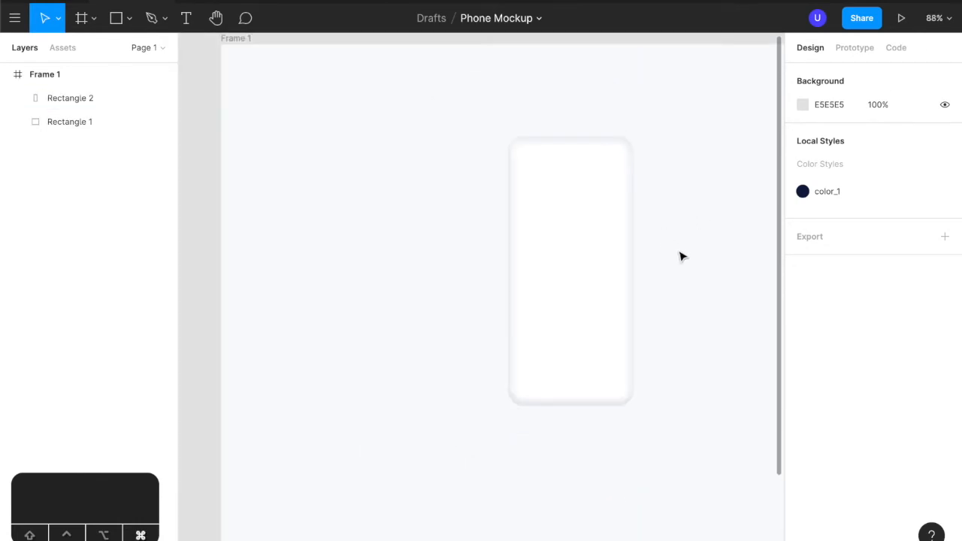
pyautogui.click(584, 260)
pyautogui.keyDown('alt'); pyautogui.moveTo(590, 259); pyautogui.dragTo(208, 244); pyautogui.keyUp('alt')
pyautogui.moveTo(428, 245); pyautogui.dragTo(539, 249)
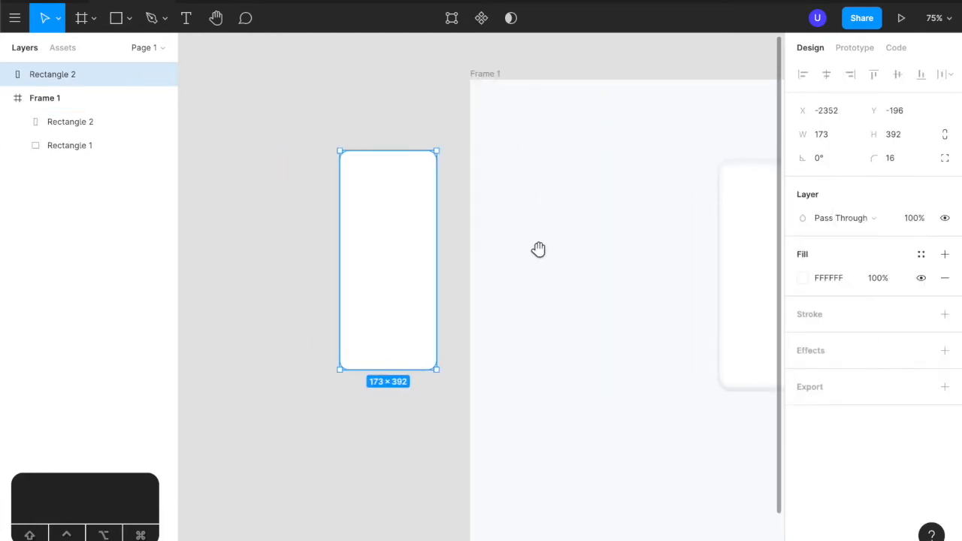
pyautogui.rightClick(380, 259)
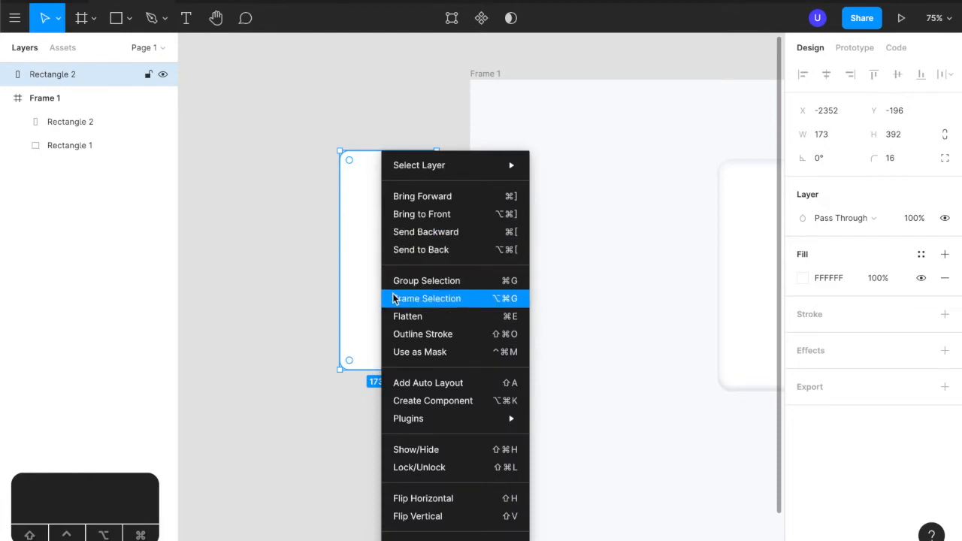
pyautogui.click(398, 400)
# - Replace the inner rectangle in the frame with an instance of the component, centred horizontally and vertically on the outer rectangle
pyautogui.hscroll(5, 526, 281)
pyautogui.click(615, 286)
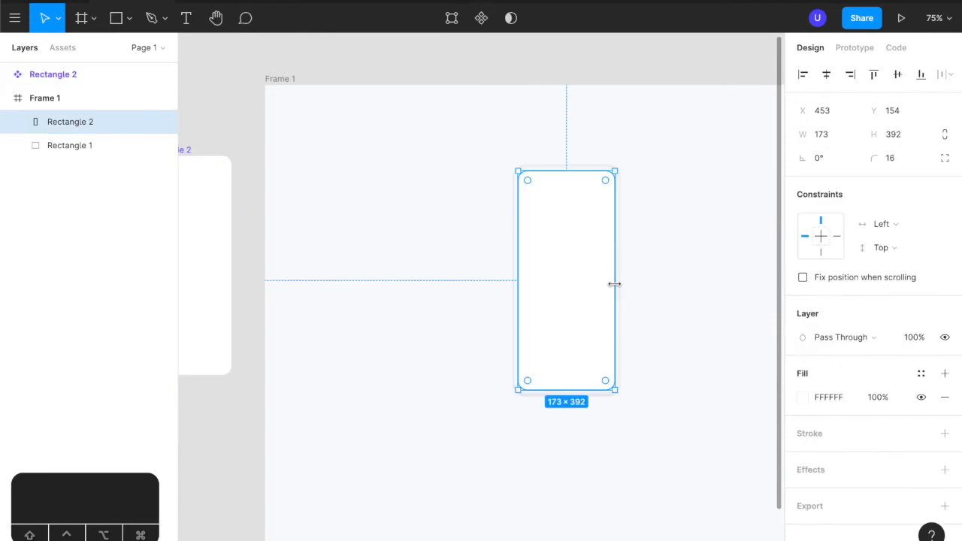
pyautogui.press('Delete')
pyautogui.click(228, 267)
pyautogui.moveTo(230, 268); pyautogui.dragTo(572, 316)
pyautogui.click(573, 103)
pyautogui.click(827, 75)
pyautogui.click(898, 76)
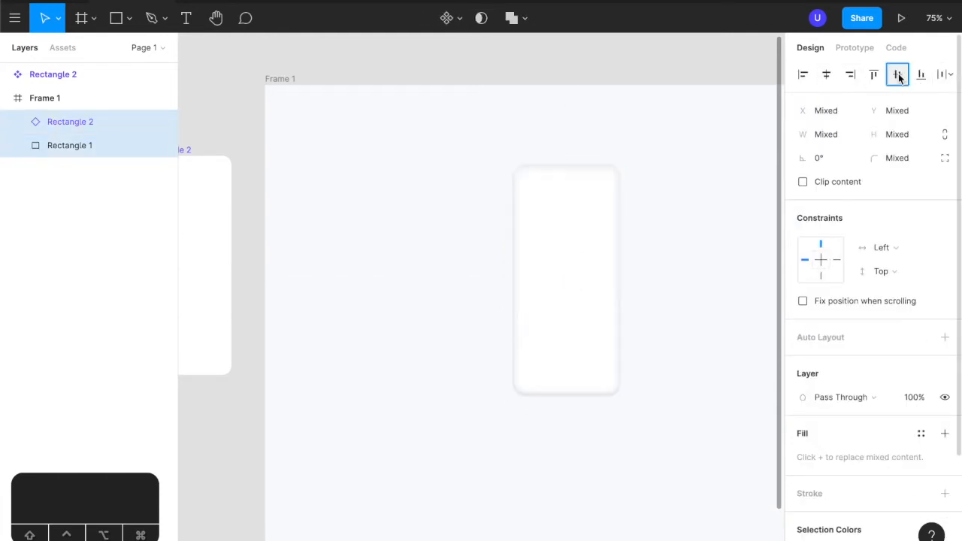
pyautogui.click(466, 143)
# - Add the text "design" inside the Rectangle 2 component and replace it with "d."
pyautogui.moveTo(309, 238); pyautogui.dragTo(396, 243)
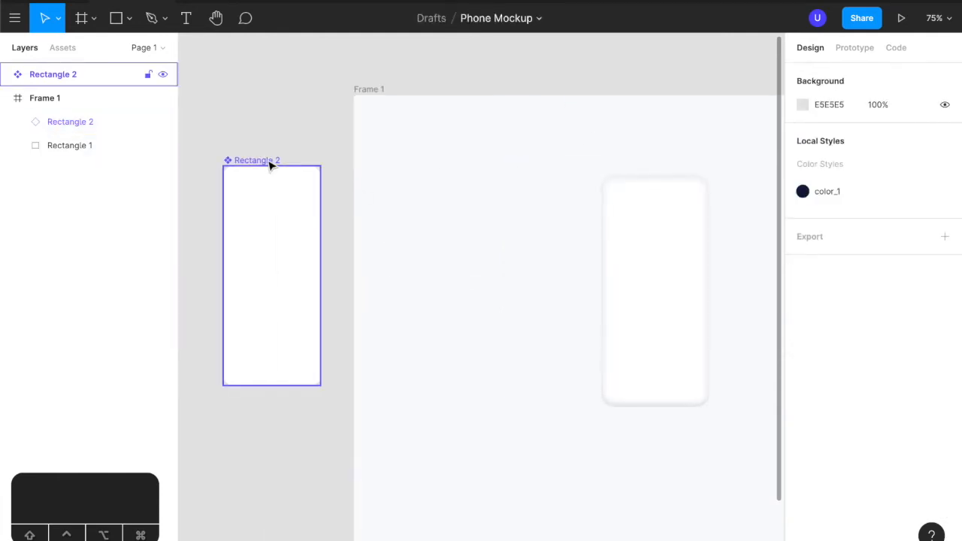
pyautogui.click(258, 225)
pyautogui.press('t')
pyautogui.click(252, 259)
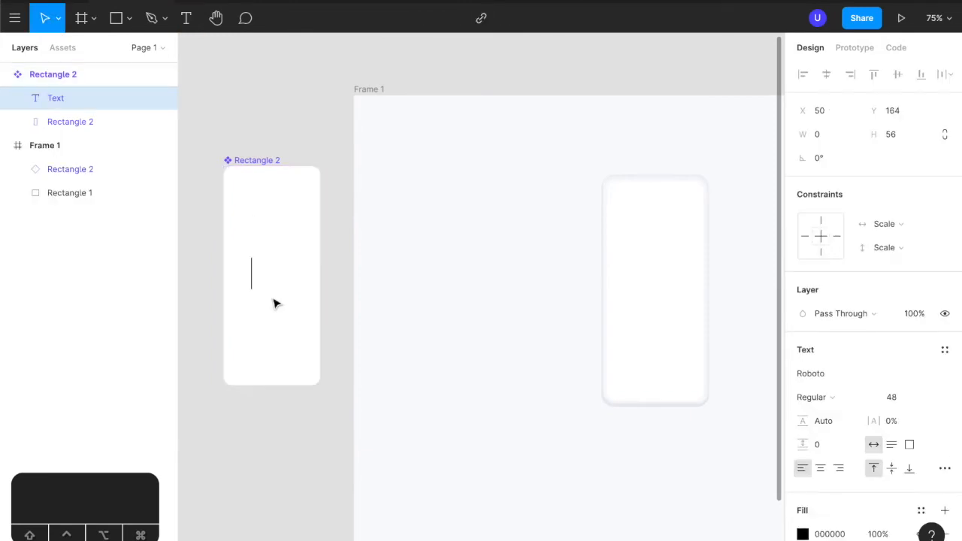
pyautogui.write('design')
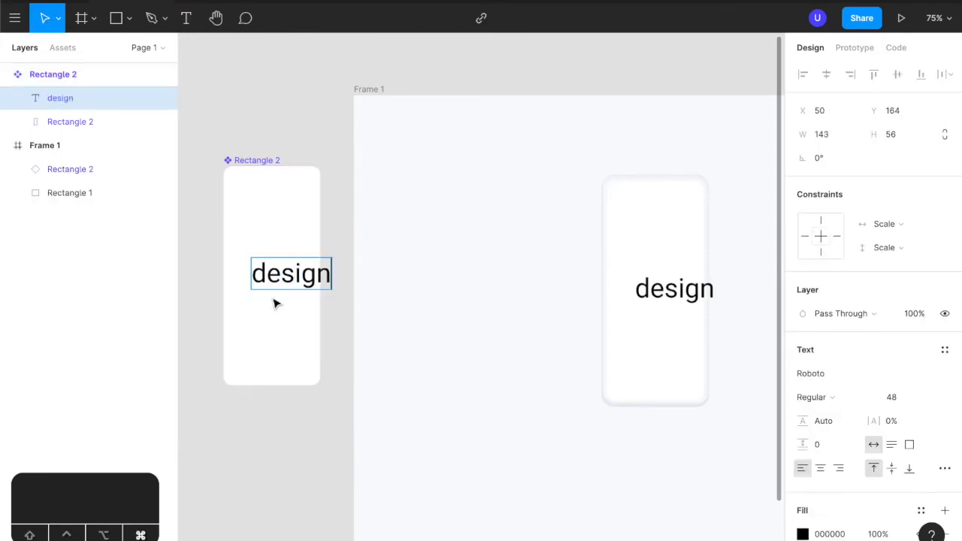
pyautogui.press('super+a')
pyautogui.write('d.')
pyautogui.press('super+Return')
pyautogui.click(408, 196)
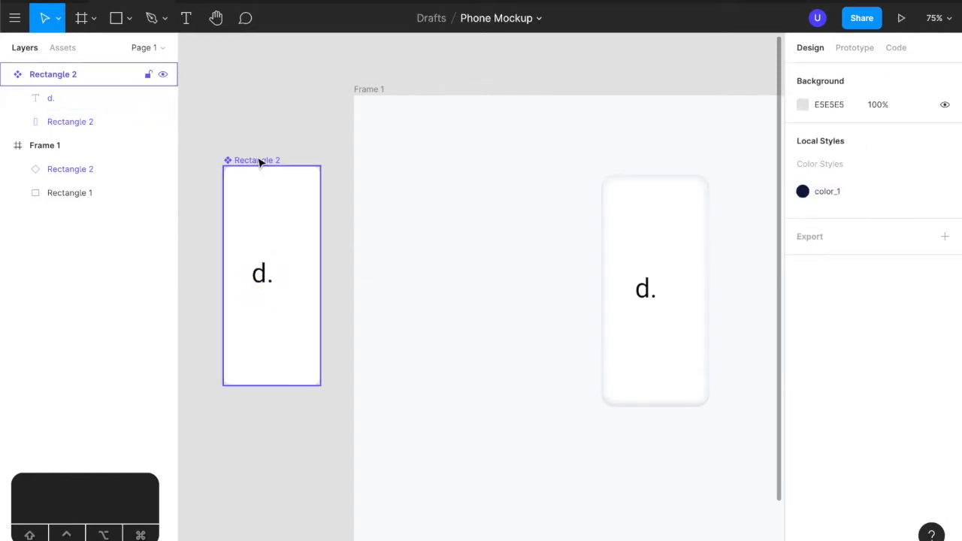
# - Delete the "d." text from the component
pyautogui.click(267, 284)
pyautogui.click(268, 287)
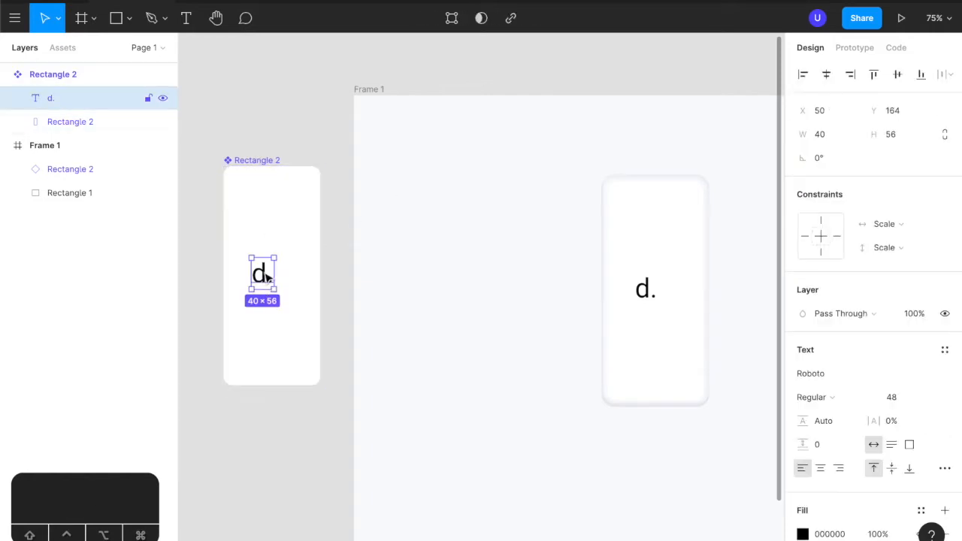
pyautogui.press('BackSpace')
# - Select both phone rectangles and move them together towards the left edge of Frame 1
pyautogui.hscroll(3, 526, 243)
pyautogui.scroll(2, 573, 261)
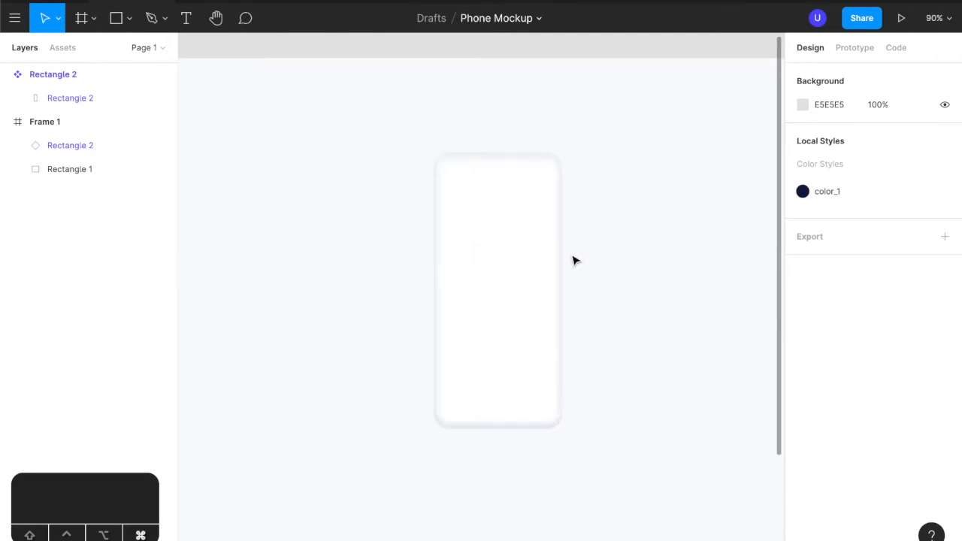
pyautogui.moveTo(418, 124); pyautogui.dragTo(614, 433)
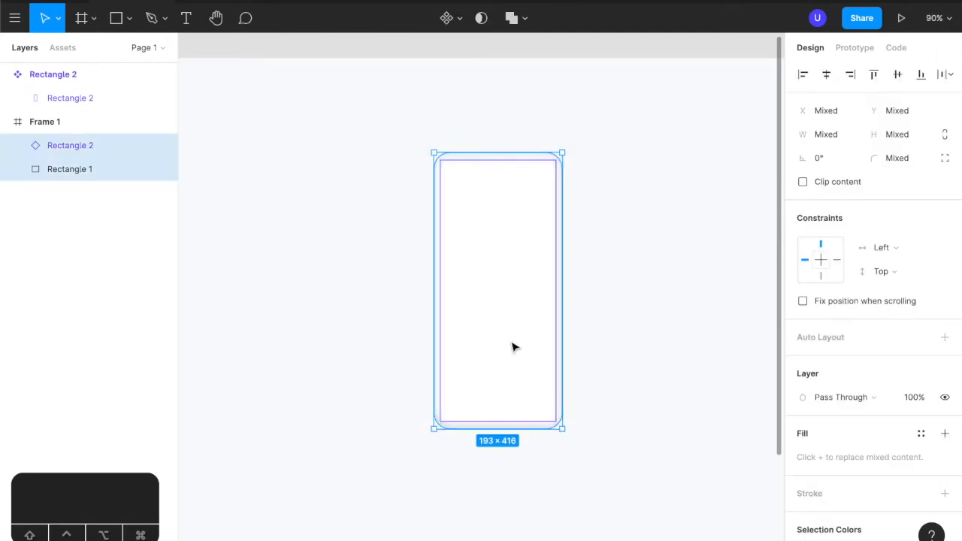
pyautogui.hscroll(5, 512, 347)
pyautogui.scroll(-3, 449, 341)
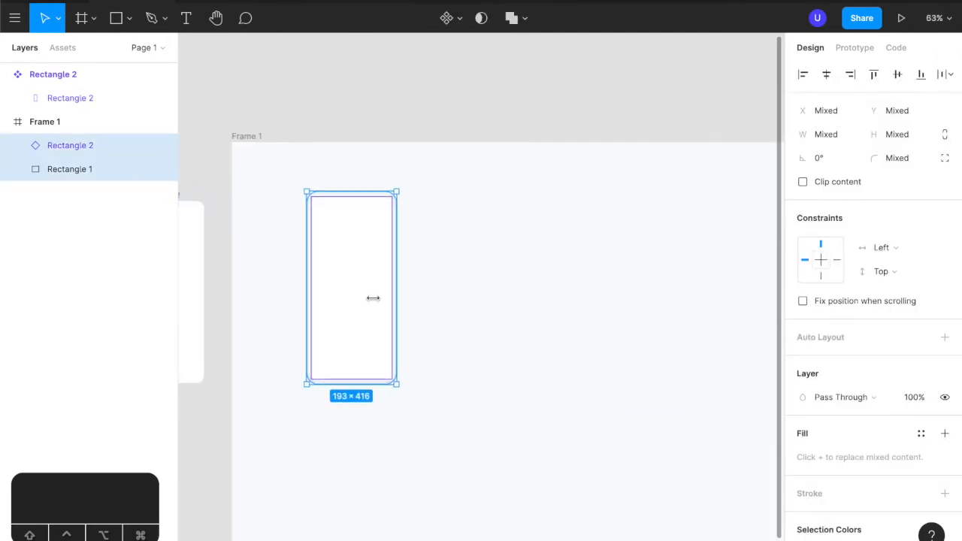
pyautogui.click(518, 208)
# - Add the text "now, isometric" near the top of Frame 1
pyautogui.press('t')
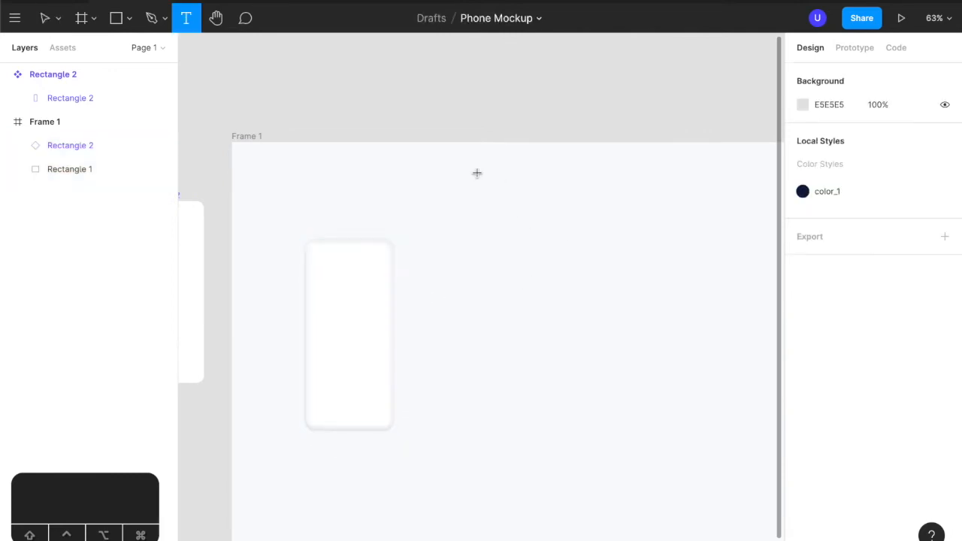
pyautogui.click(477, 174)
pyautogui.write('now')
pyautogui.press('BackSpace')
pyautogui.write(', isometric')
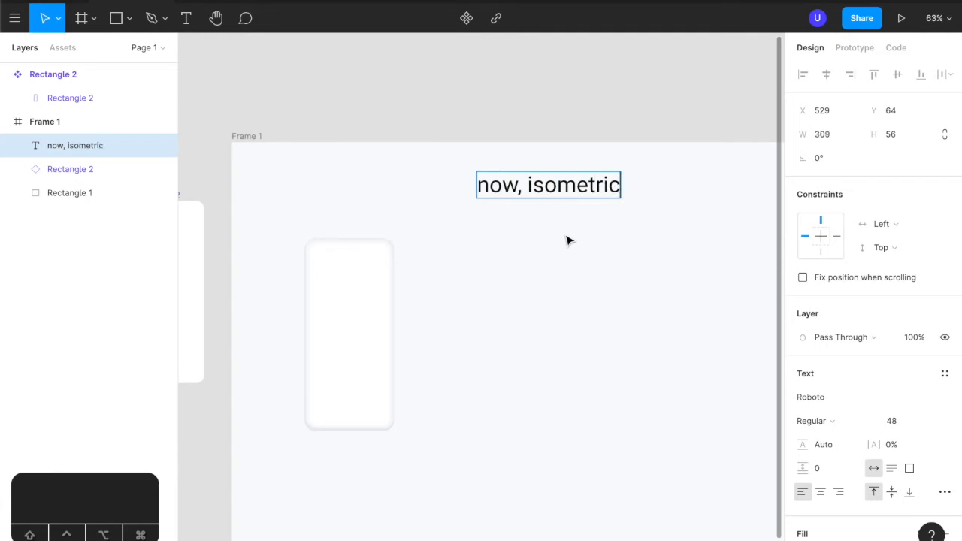
pyautogui.press('Escape')
# - Duplicate both phone rectangles to the right of the original and delete the "now, isometric" text
pyautogui.click(419, 300)
pyautogui.moveTo(299, 212); pyautogui.dragTo(536, 363)
pyautogui.click(541, 194)
pyautogui.press('Delete')
# - Group the duplicated phone's two rectangles and move the group up and right to about X 671, Y 158
pyautogui.click(543, 324)
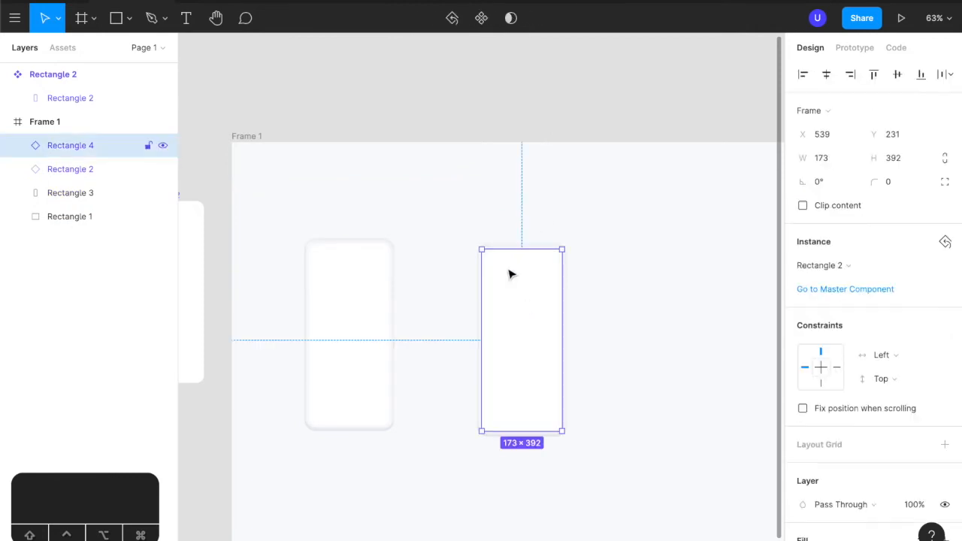
pyautogui.moveTo(482, 200); pyautogui.dragTo(538, 322)
pyautogui.rightClick(538, 322)
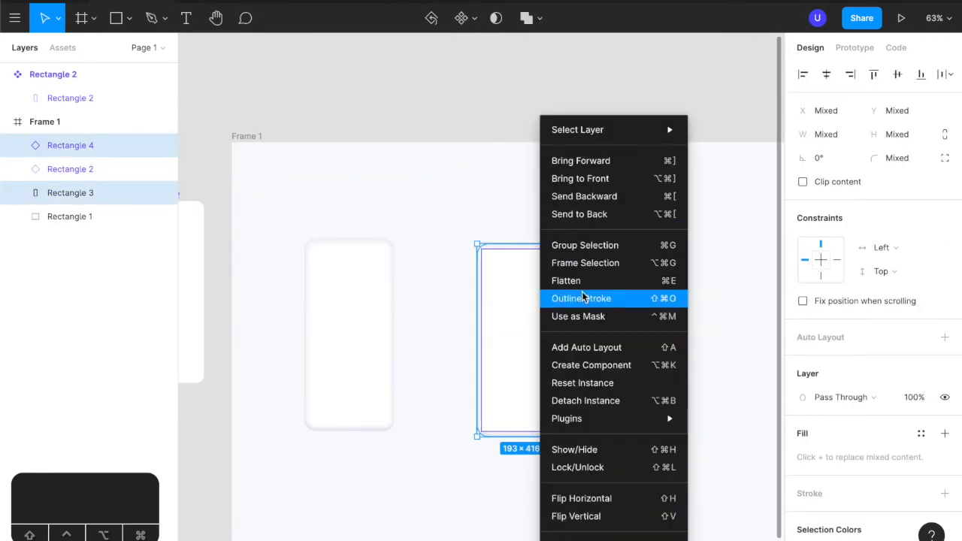
pyautogui.click(590, 247)
pyautogui.moveTo(541, 333); pyautogui.dragTo(586, 308)
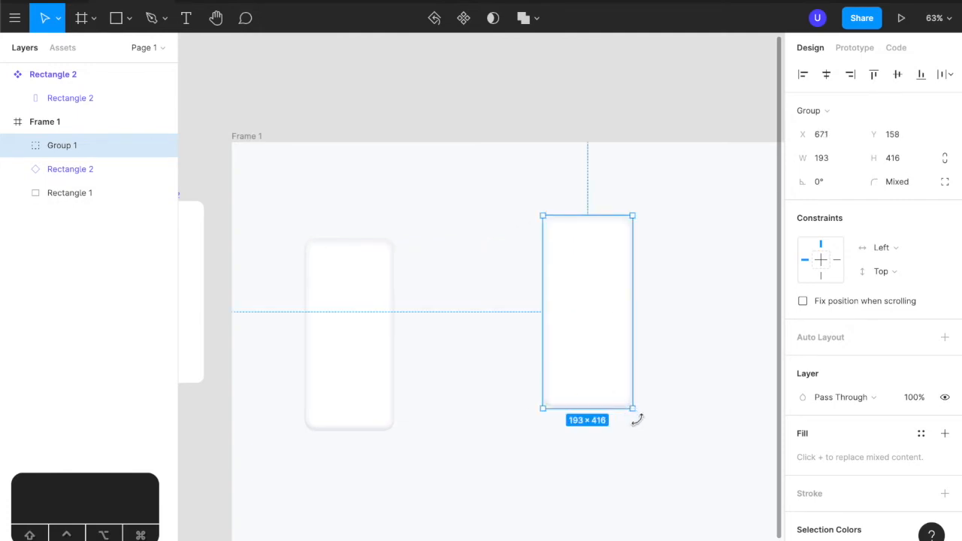
pyautogui.moveTo(648, 413); pyautogui.dragTo(695, 378)
pyautogui.press('super+z')
pyautogui.moveTo(635, 408); pyautogui.dragTo(681, 390)
pyautogui.press('super+z')
# - Rotate the duplicated phone group to 45° and wrap it in another group
pyautogui.scroll(6, 651, 365)
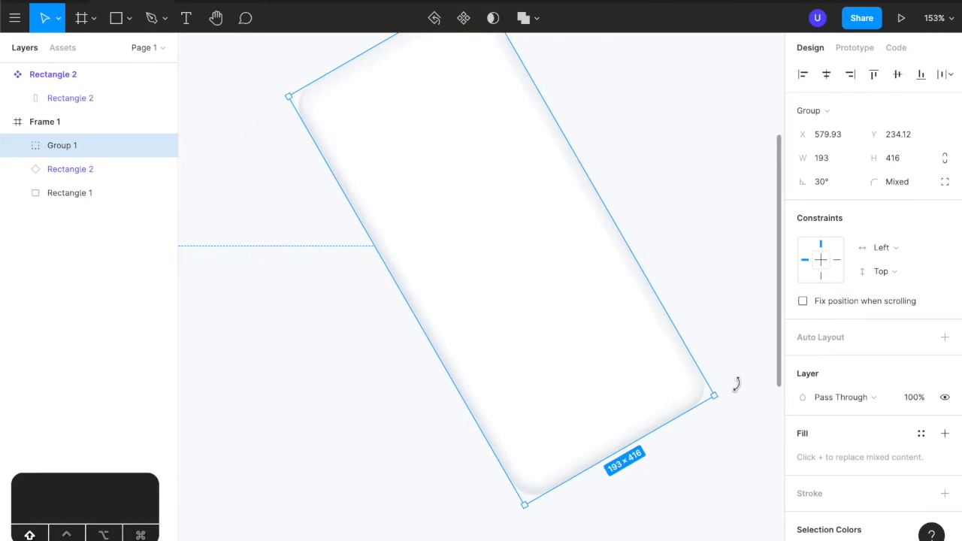
pyautogui.moveTo(745, 363); pyautogui.dragTo(747, 361)
pyautogui.scroll(-2, 640, 378)
pyautogui.scroll(-3, 640, 378)
pyautogui.rightClick(568, 302)
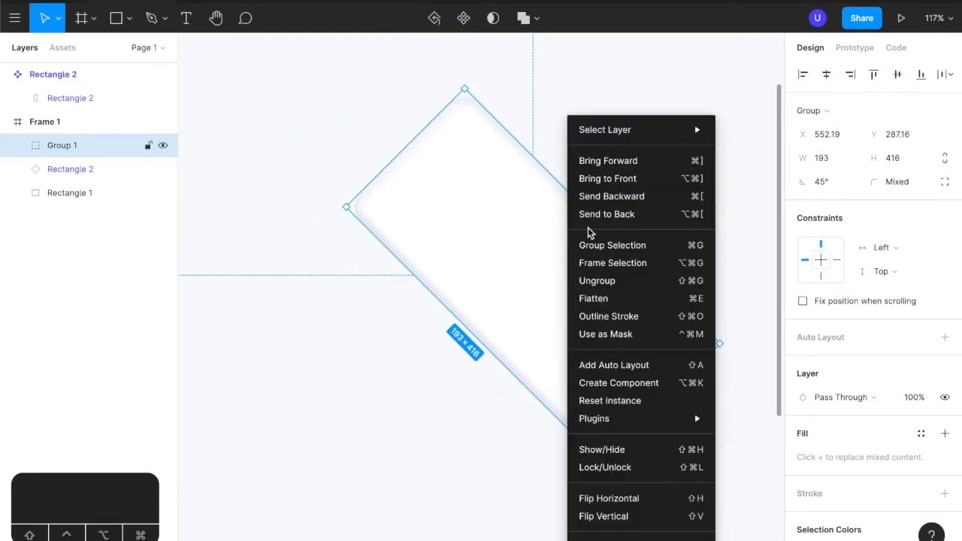
pyautogui.click(593, 248)
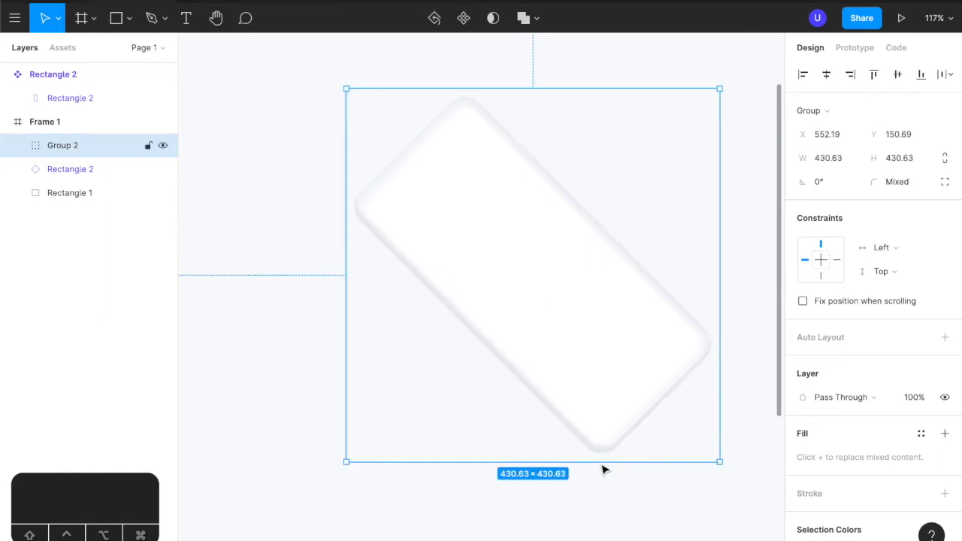
pyautogui.moveTo(610, 404); pyautogui.dragTo(587, 485)
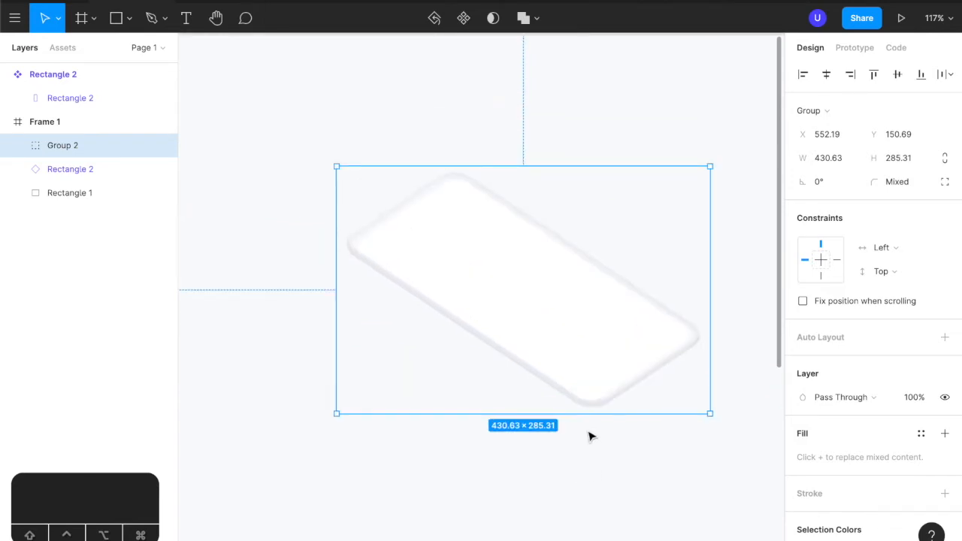
pyautogui.press('super+z')
pyautogui.press('super+z')
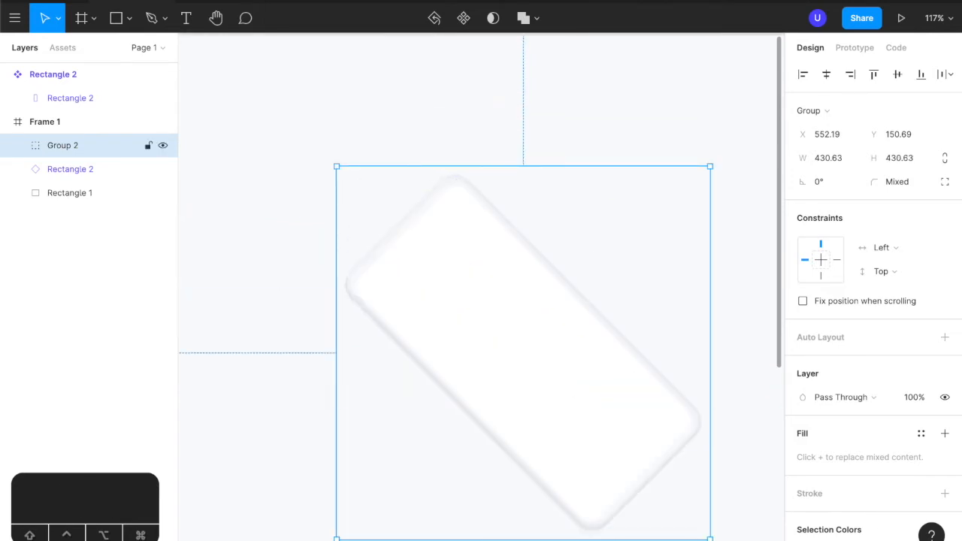
# - Squash the outer group vertically to a height of about 268 for an isometric look, and ungroup it
pyautogui.moveTo(589, 512); pyautogui.dragTo(599, 379)
pyautogui.moveTo(596, 399); pyautogui.dragTo(596, 400)
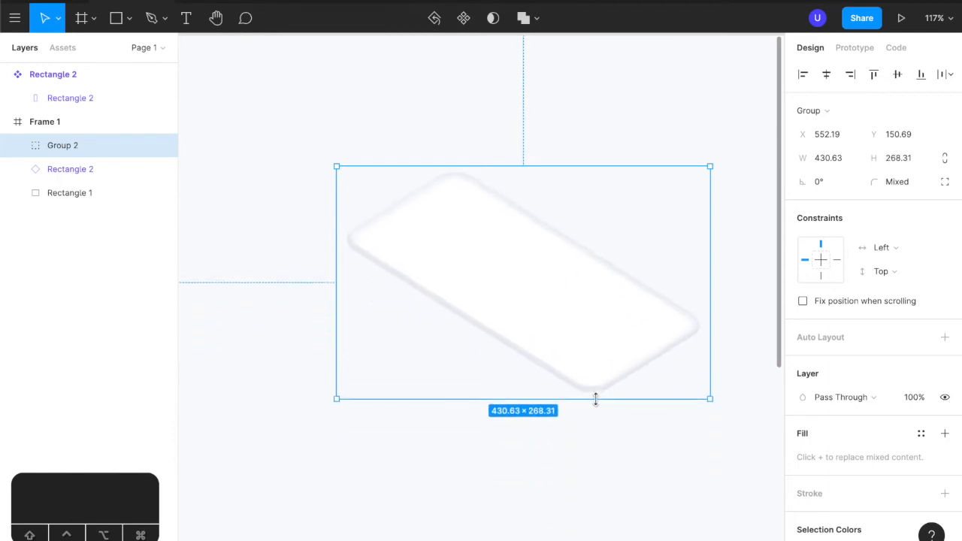
pyautogui.rightClick(553, 328)
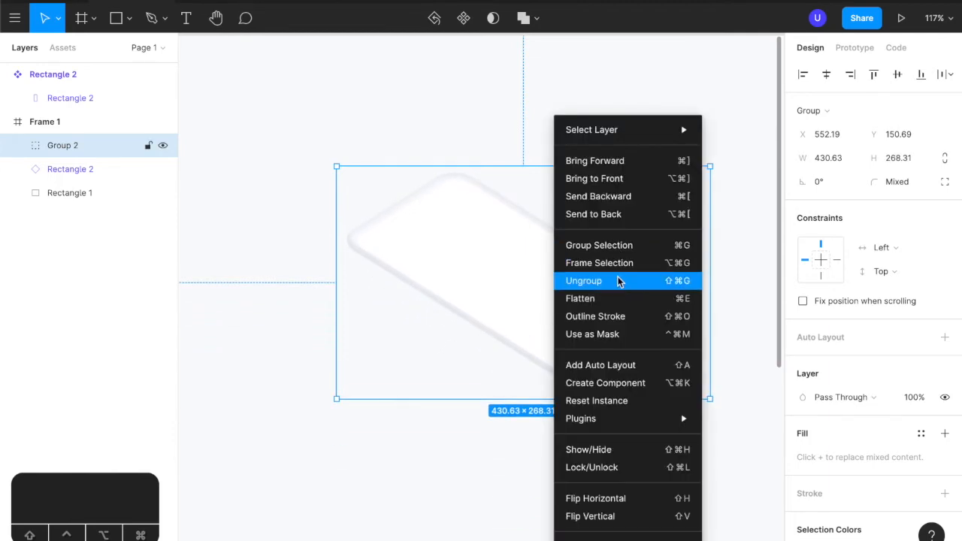
pyautogui.click(607, 280)
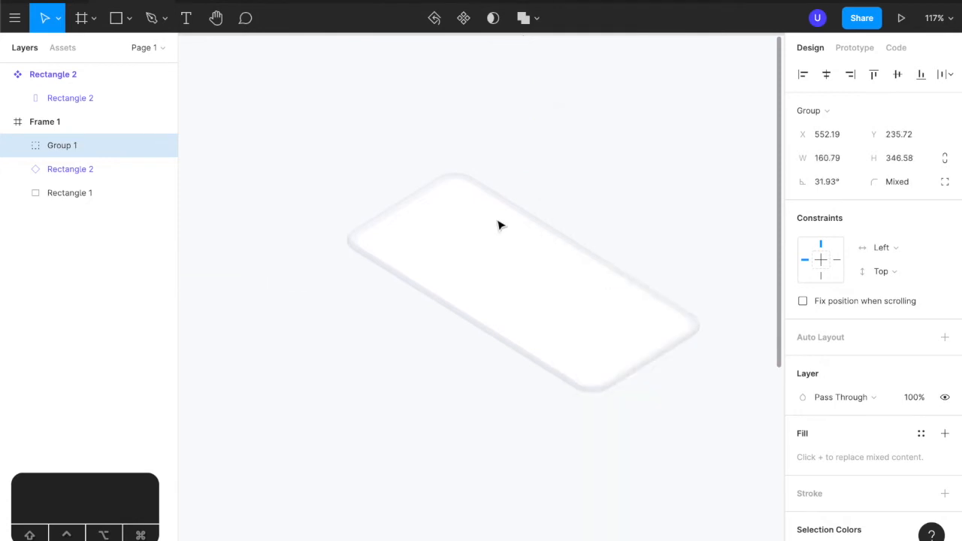
# - Ungroup the isometric phone and shrink its screen instance to about 135 × 316, leaving more bezel along the lower edges
pyautogui.rightClick(523, 294)
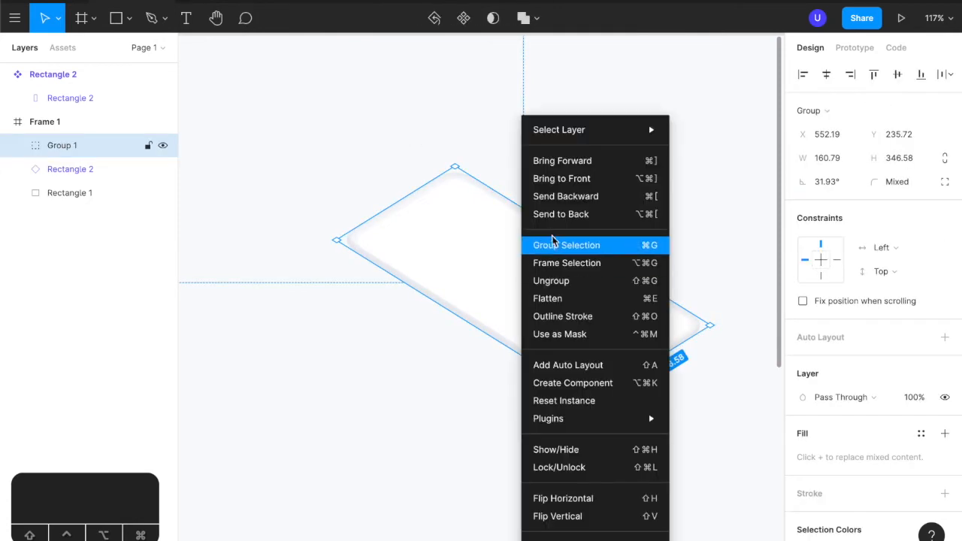
pyautogui.click(557, 281)
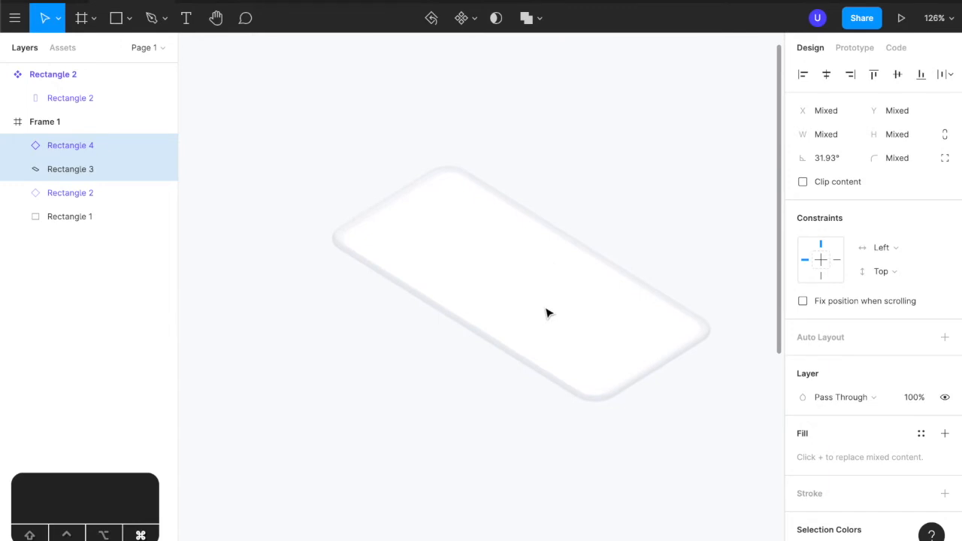
pyautogui.scroll(3, 548, 313)
pyautogui.click(548, 313)
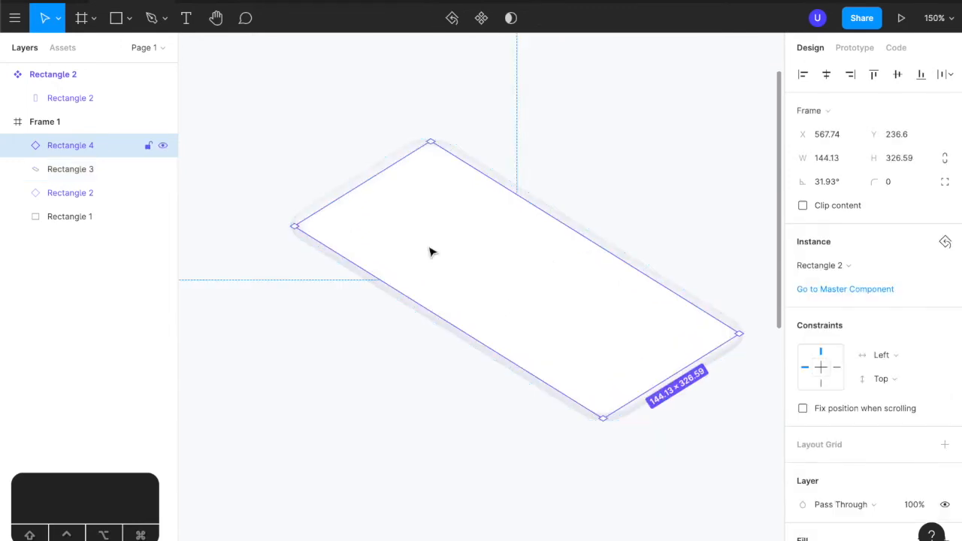
pyautogui.moveTo(674, 382); pyautogui.dragTo(648, 364)
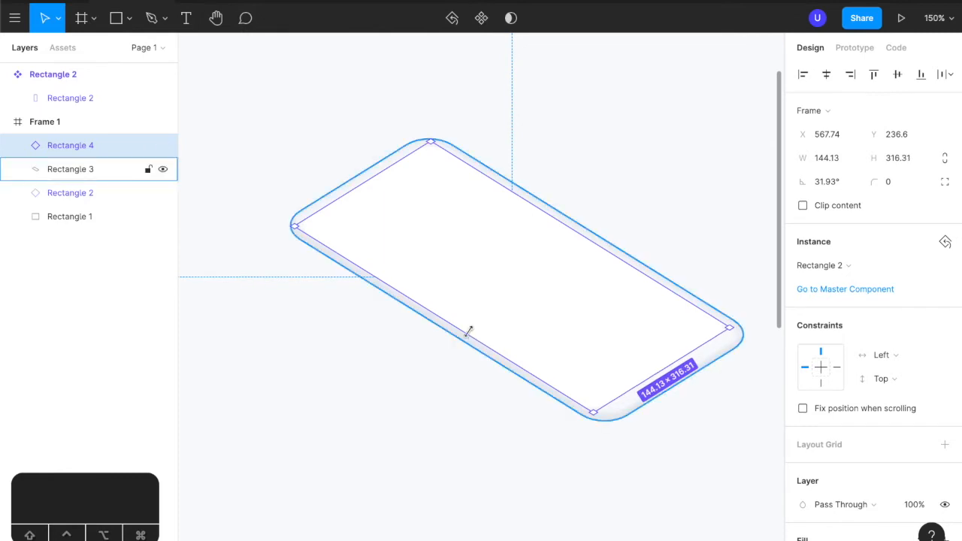
pyautogui.moveTo(474, 331); pyautogui.dragTo(473, 331)
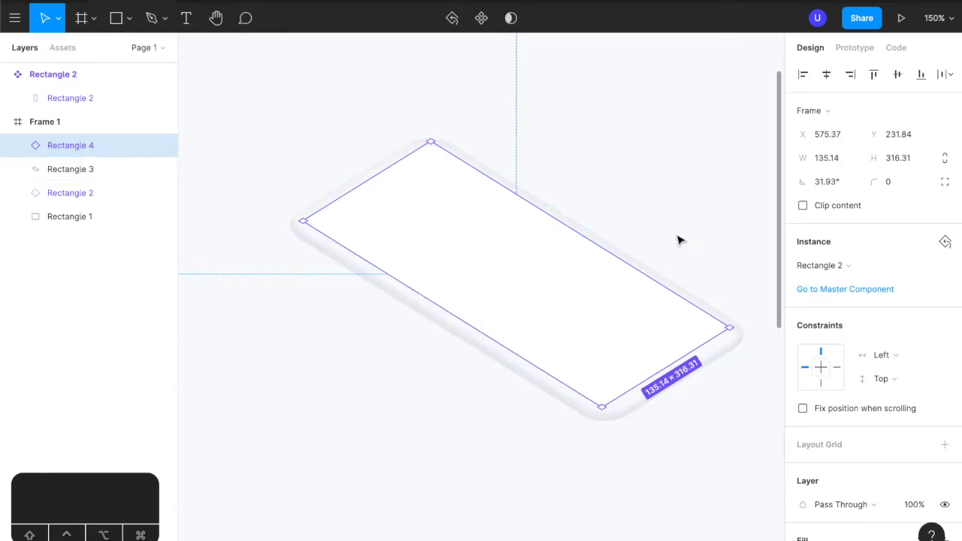
# - Try nudging the isometric screen 1 px right and 1 px up, and undo the nudge
pyautogui.scroll(5, 683, 246)
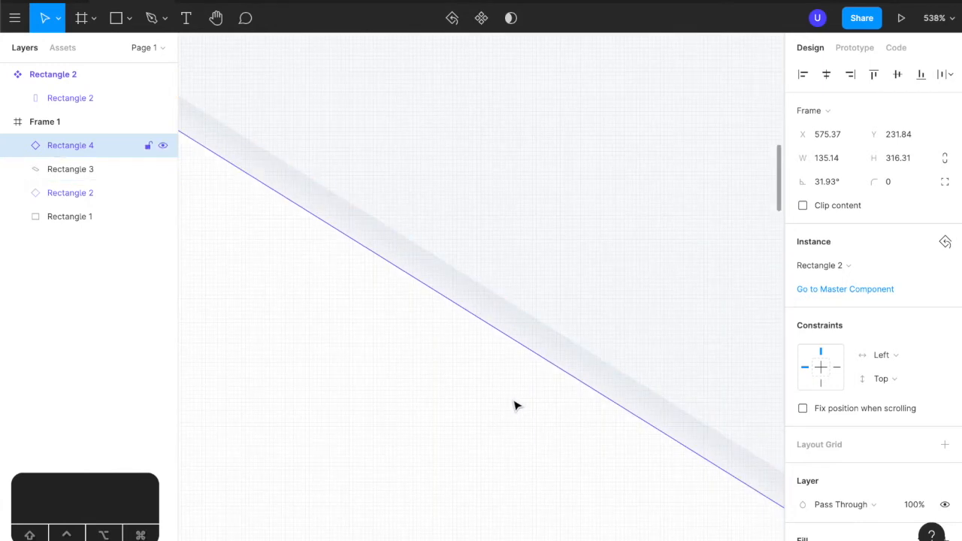
pyautogui.press('Up')
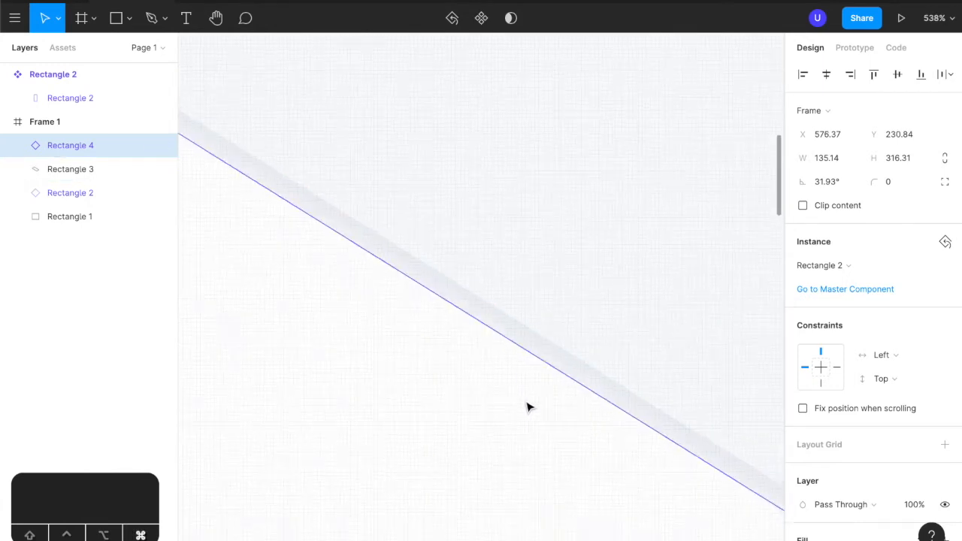
pyautogui.hotkey('shift', '1')
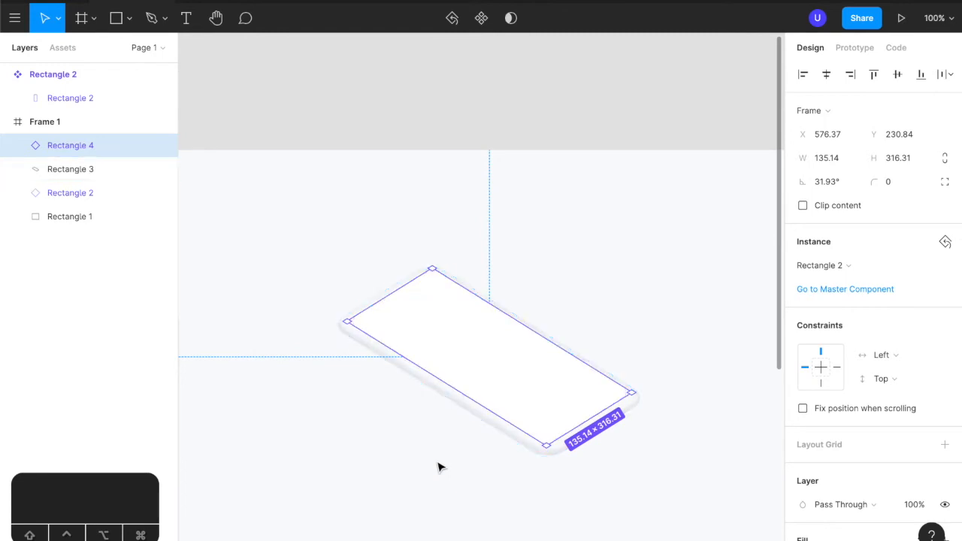
pyautogui.click(438, 466)
pyautogui.scroll(3, 440, 467)
pyautogui.press('super+z')
pyautogui.press('super+z')
pyautogui.press('super+z')
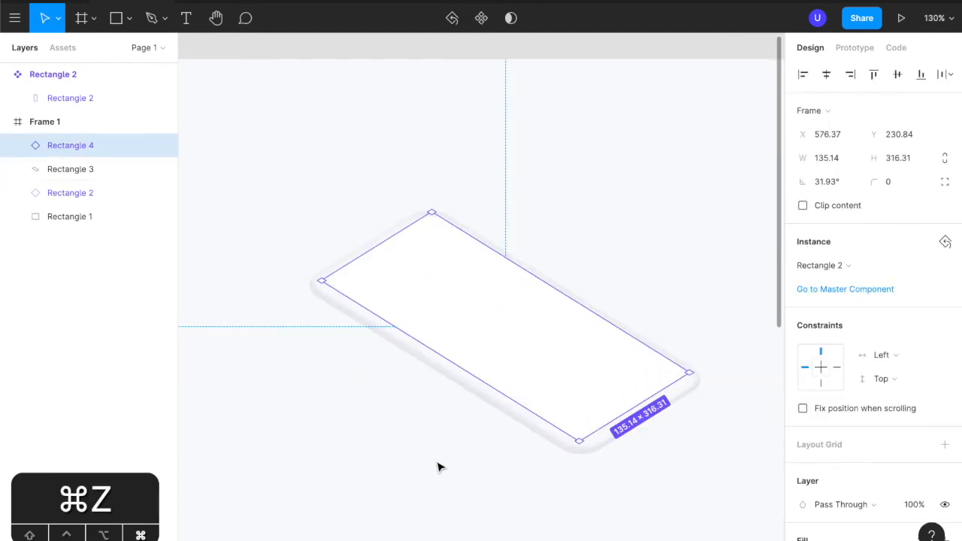
pyautogui.click(440, 467)
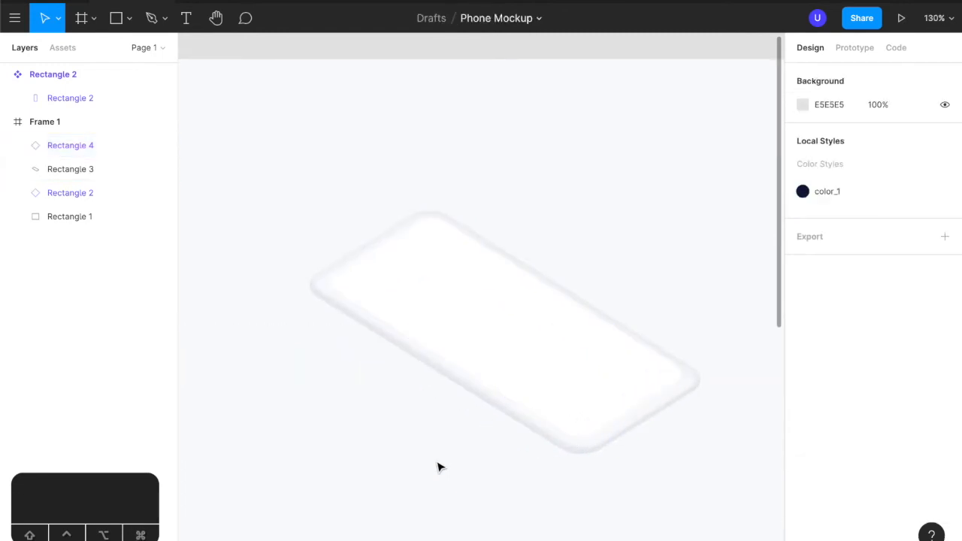
# - Fine-tune the isometric screen's edges to a size of about 138 × 314 at about X 574, Y 234
pyautogui.scroll(1, 440, 466)
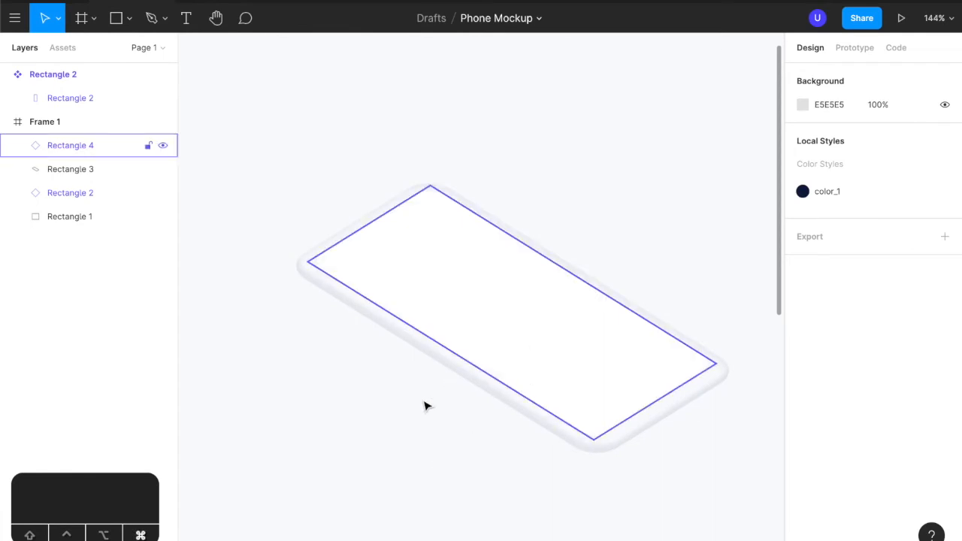
pyautogui.click(461, 274)
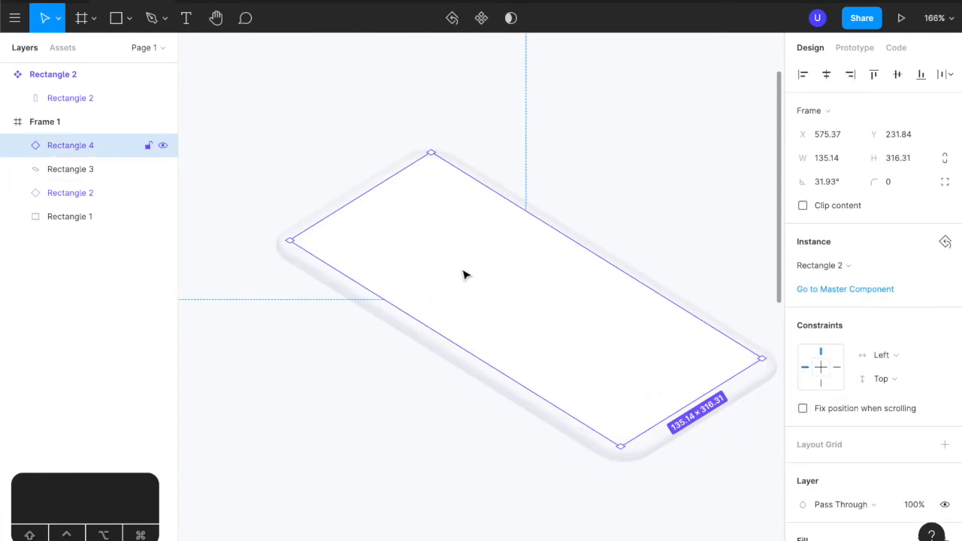
pyautogui.moveTo(692, 396); pyautogui.dragTo(692, 398)
pyautogui.moveTo(330, 215); pyautogui.dragTo(331, 216)
pyautogui.moveTo(421, 332); pyautogui.dragTo(423, 329)
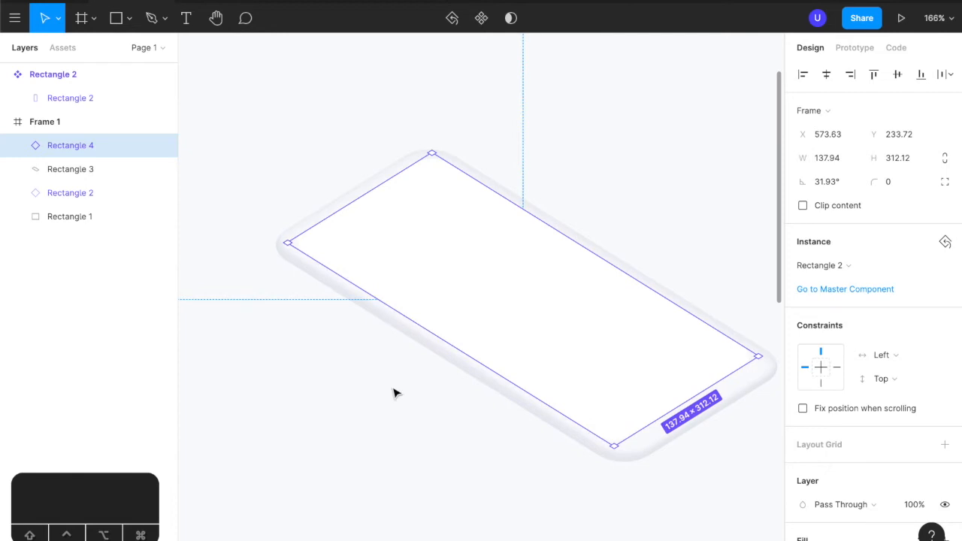
pyautogui.click(396, 394)
pyautogui.click(672, 365)
pyautogui.moveTo(698, 396); pyautogui.dragTo(698, 397)
pyautogui.click(440, 472)
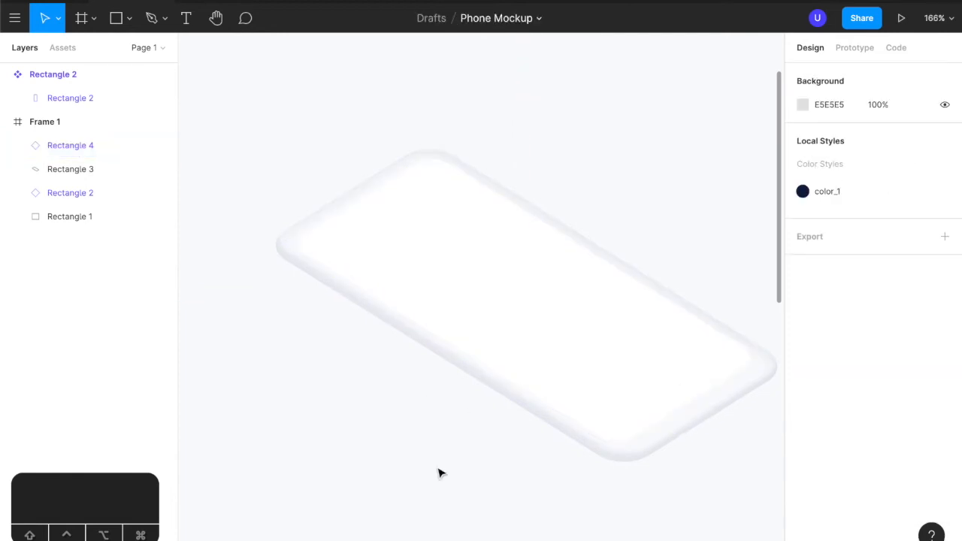
# - Nudge the isometric screen to X 574.63, Y 234.72 within the phone body
pyautogui.click(597, 337)
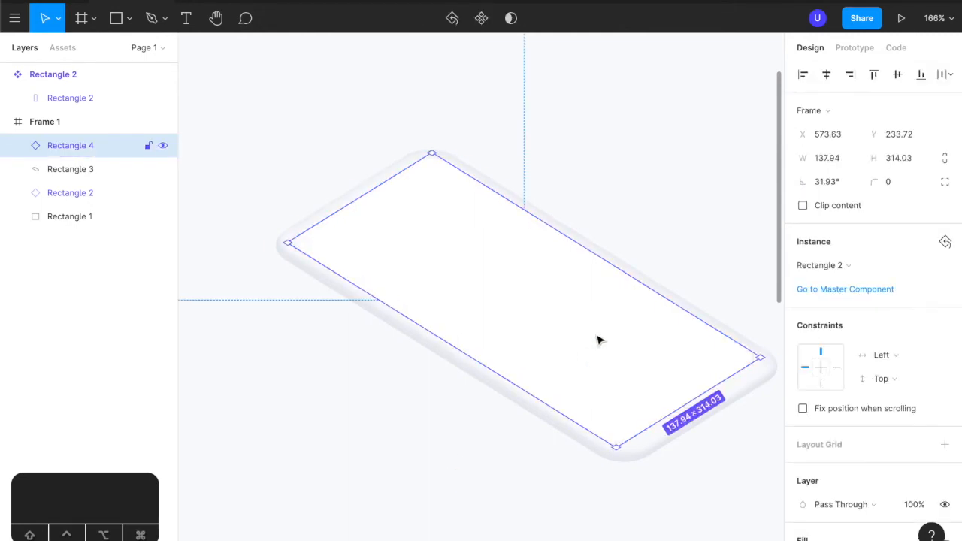
pyautogui.press('Up')
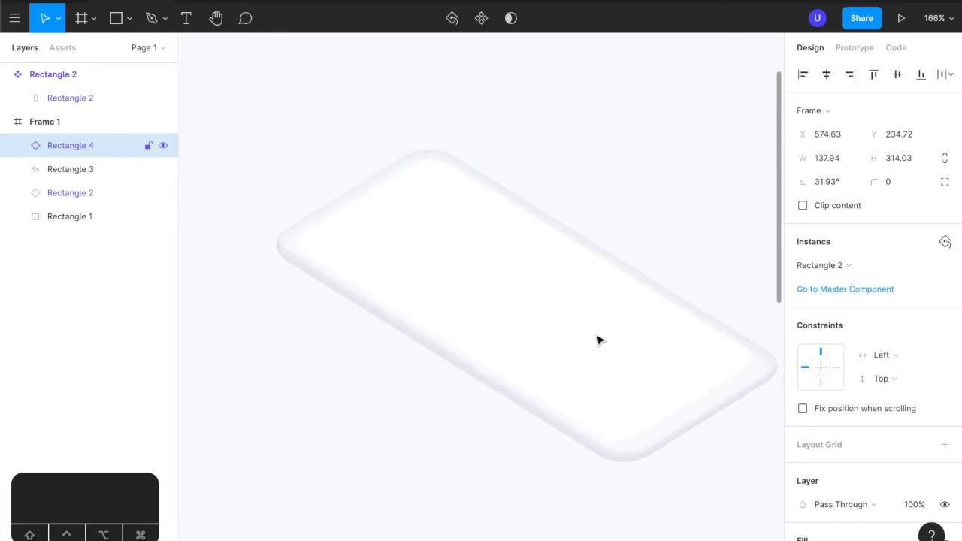
pyautogui.click(478, 453)
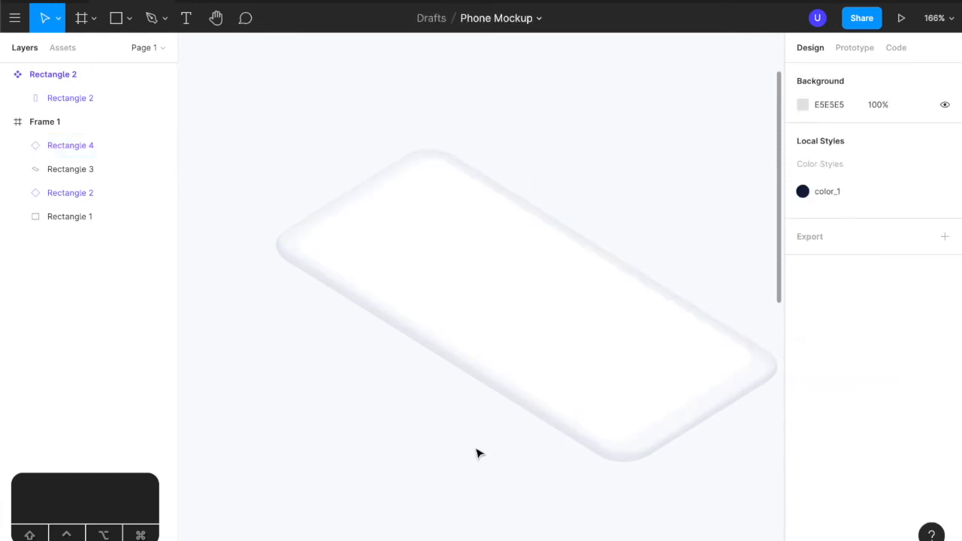
# - Set the first inner shadow of the isometric phone body to X -2, Y -10 and blur 17
pyautogui.click(709, 413)
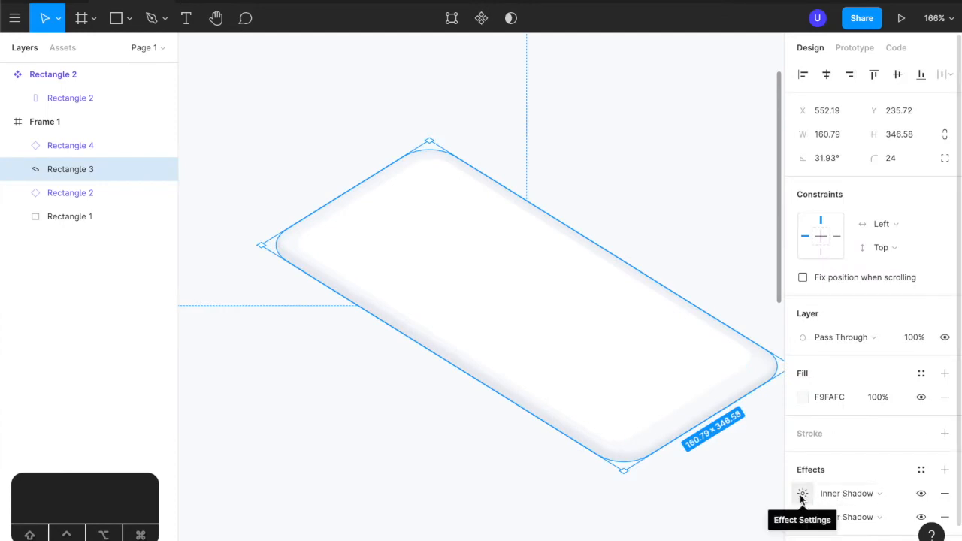
pyautogui.scroll(-1, 844, 494)
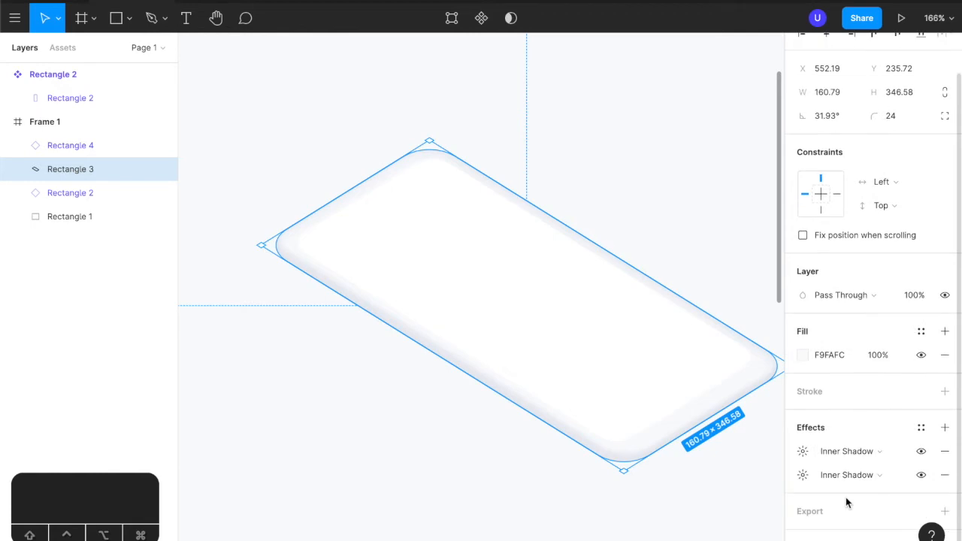
pyautogui.click(802, 452)
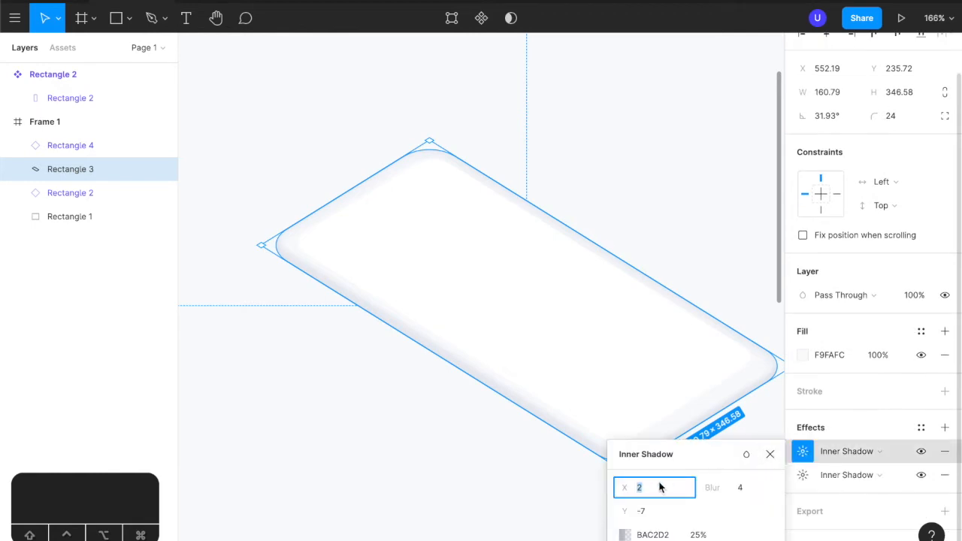
pyautogui.press('Tab')
pyautogui.write('-10')
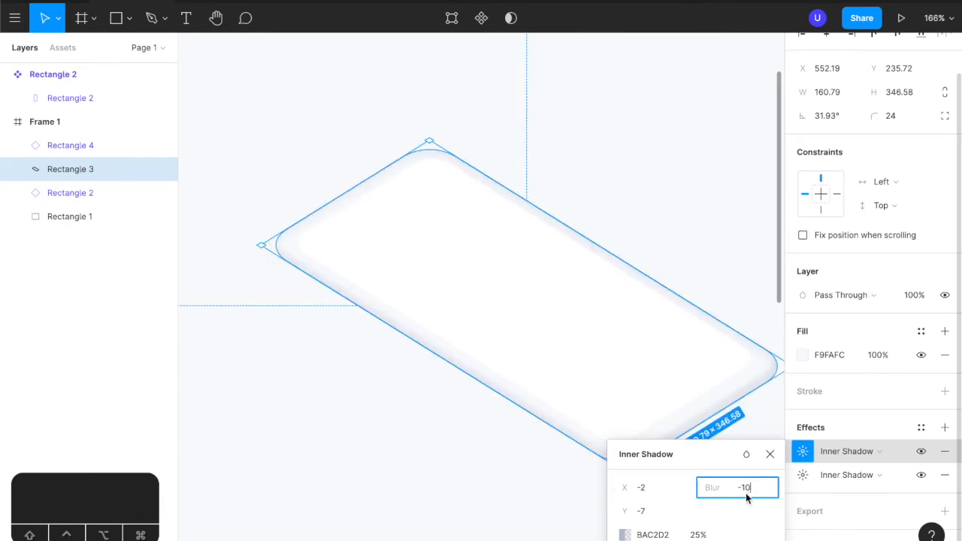
pyautogui.click(668, 512)
pyautogui.write('-10')
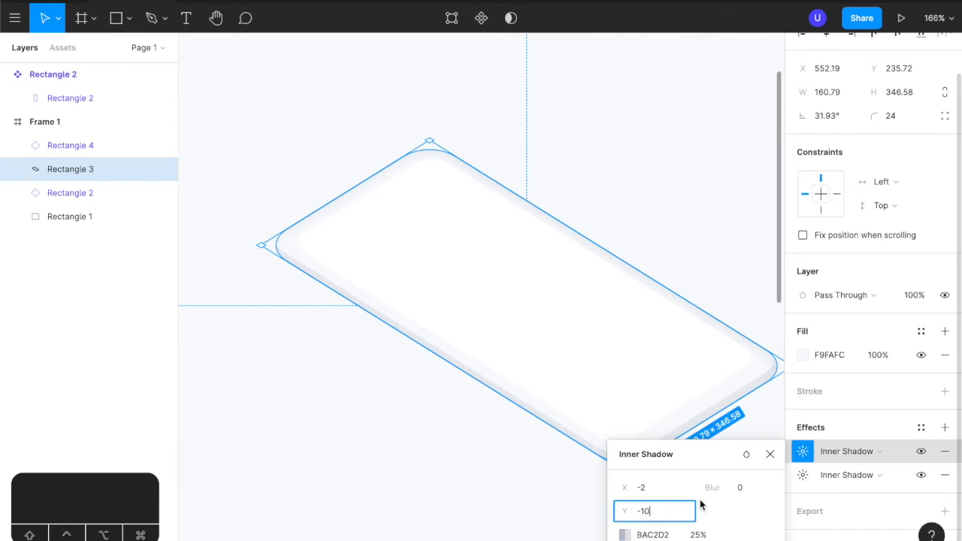
pyautogui.click(751, 489)
pyautogui.write('17')
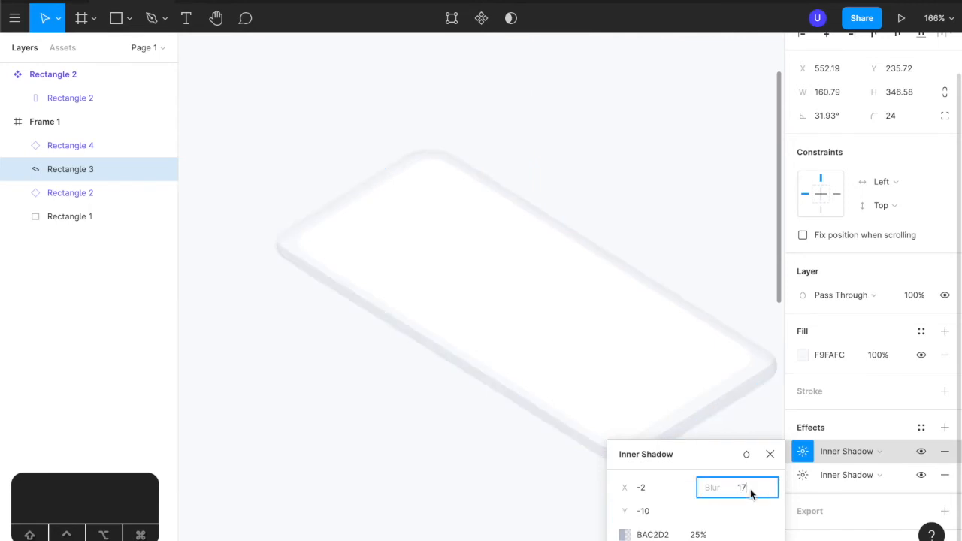
# - Set the colour of the body's first inner shadow to 9BAAC9
pyautogui.click(660, 535)
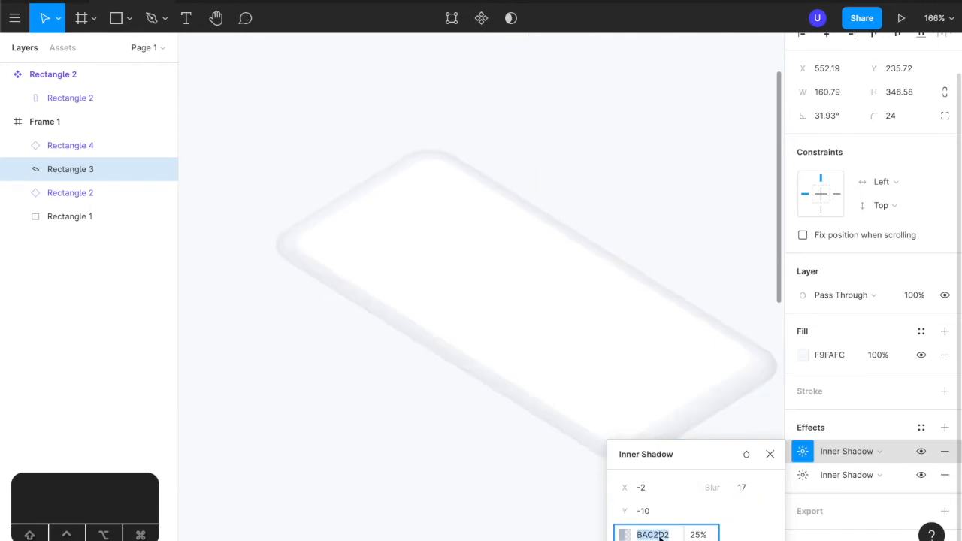
pyautogui.write('9baac9')
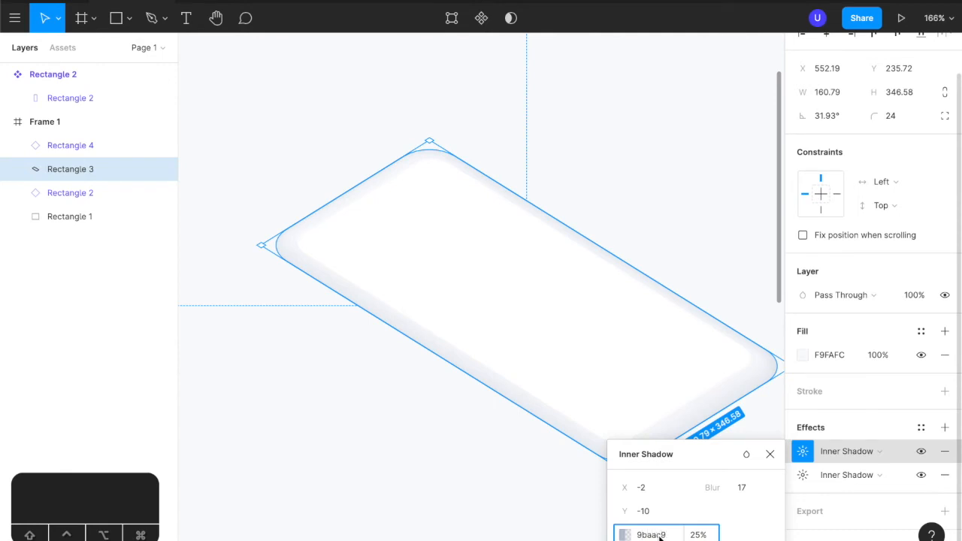
pyautogui.click(537, 492)
pyautogui.scroll(-2, 536, 491)
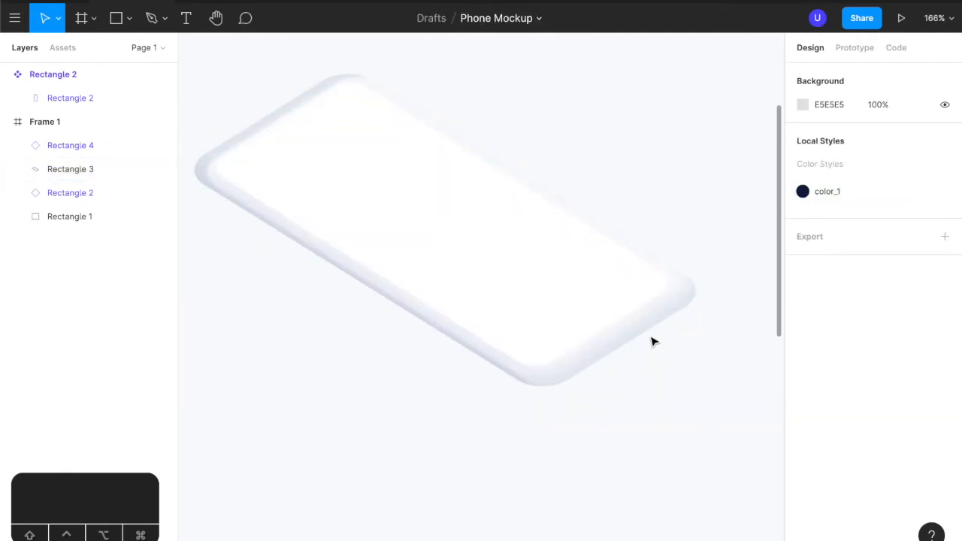
# - Change the body's first inner shadow colour to 51668D and move the body down and left to about X 542, Y 240
pyautogui.click(641, 328)
pyautogui.click(801, 493)
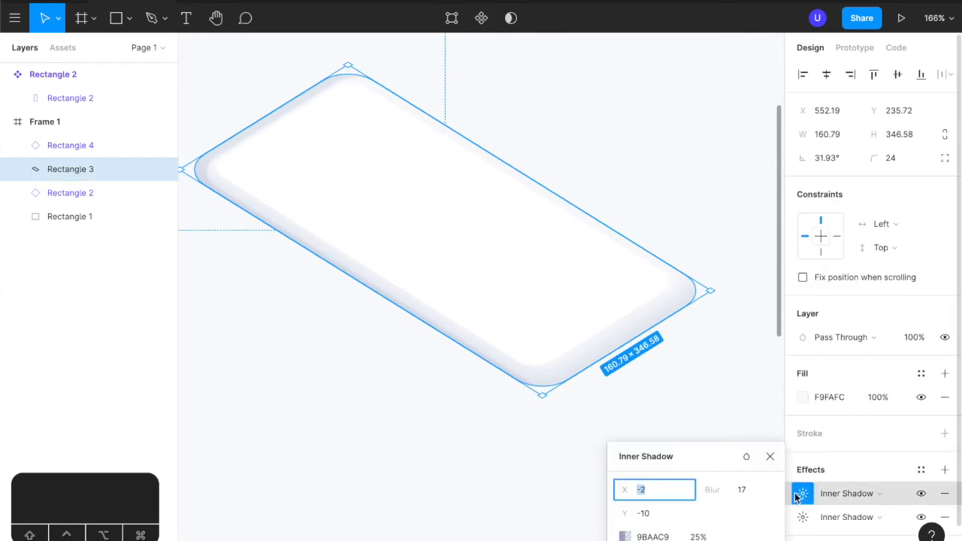
pyautogui.click(666, 537)
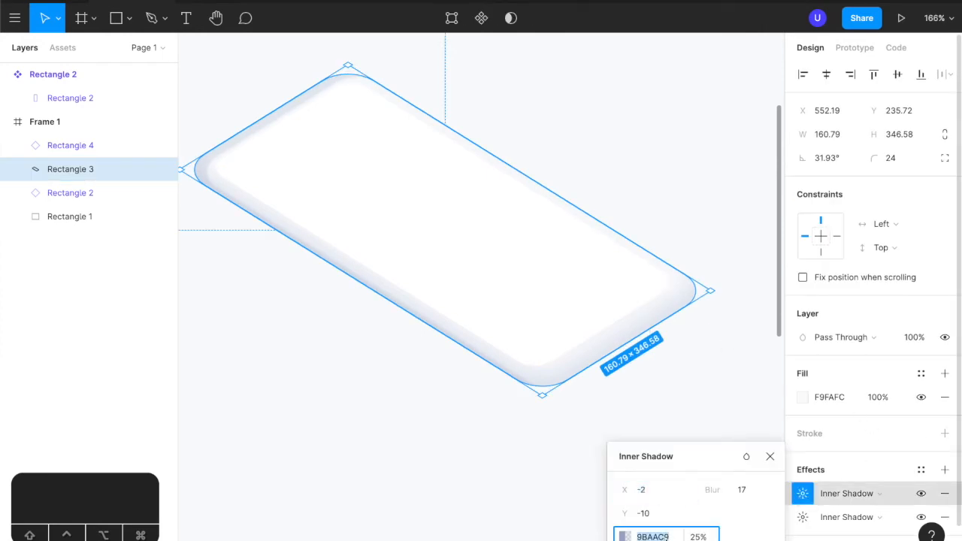
pyautogui.write('51668d')
pyautogui.click(713, 399)
pyautogui.click(624, 347)
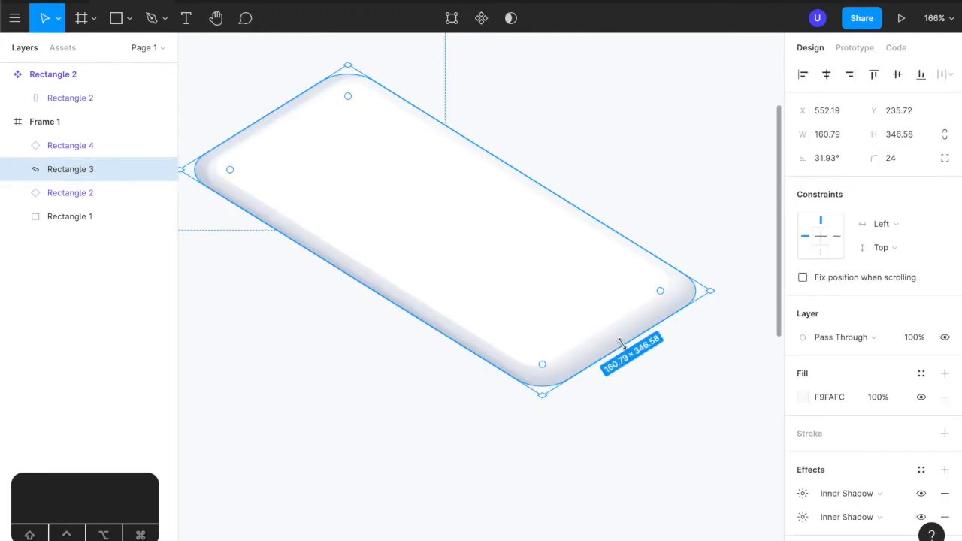
pyautogui.moveTo(595, 357); pyautogui.dragTo(591, 359)
# - Change the colour of the phone body's second inner shadow to white, FFFFFF
pyautogui.click(803, 517)
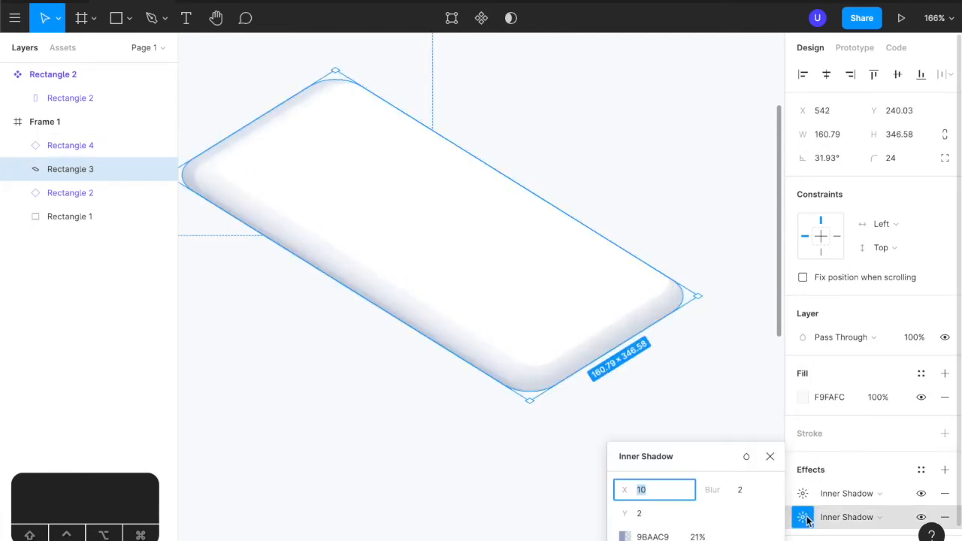
pyautogui.click(666, 535)
pyautogui.click(638, 538)
pyautogui.click(626, 538)
pyautogui.click(483, 253)
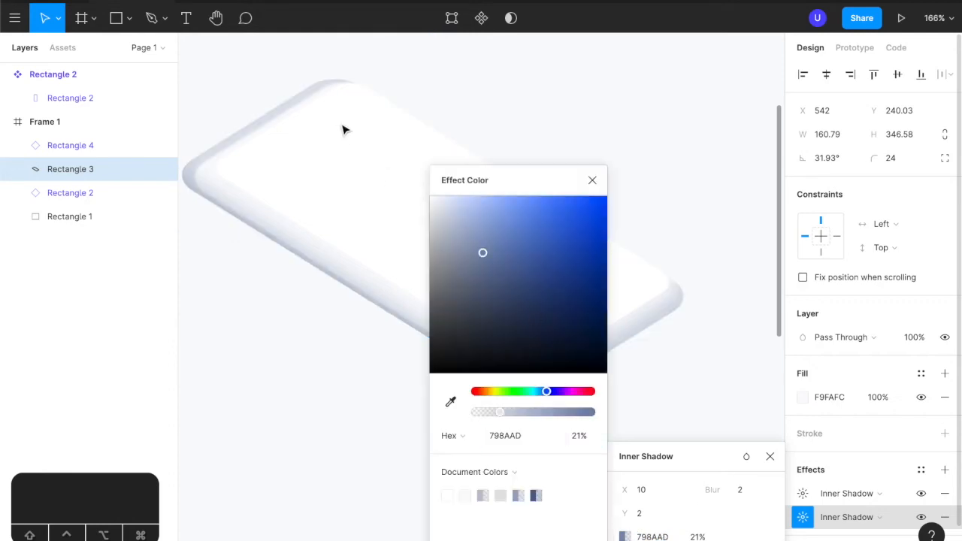
pyautogui.moveTo(342, 130); pyautogui.dragTo(342, 130)
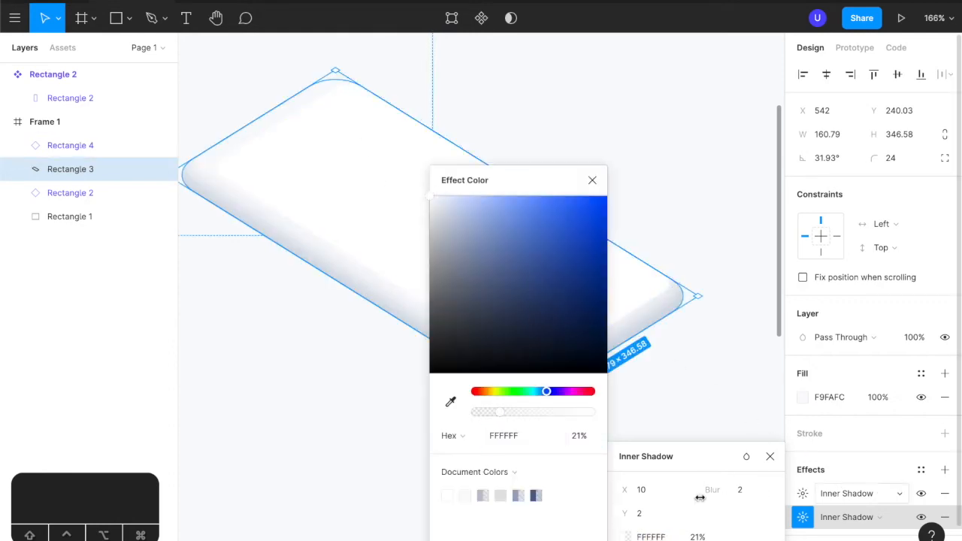
# - Set the blur of the body's second inner shadow to 20 and close the effect settings
pyautogui.click(746, 492)
pyautogui.write('20')
pyautogui.press('Return')
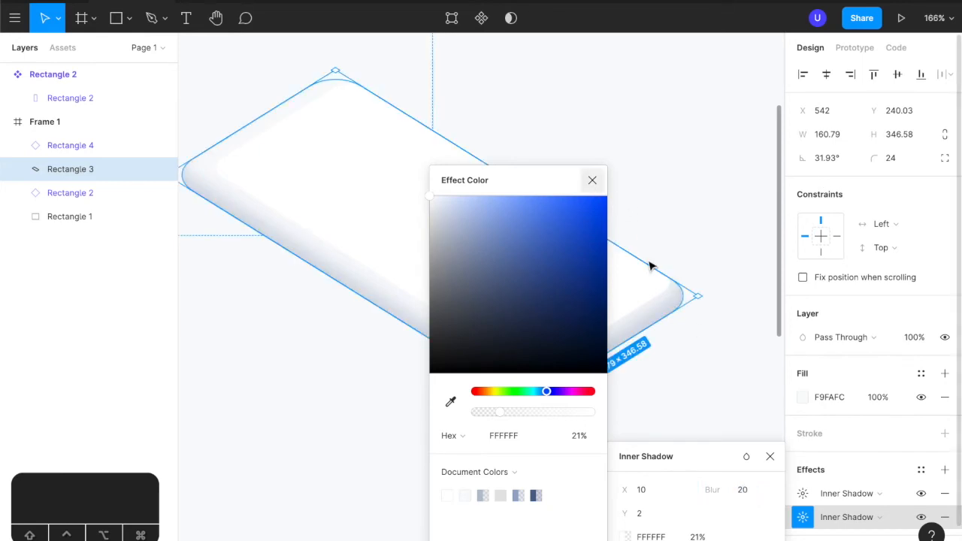
pyautogui.click(717, 471)
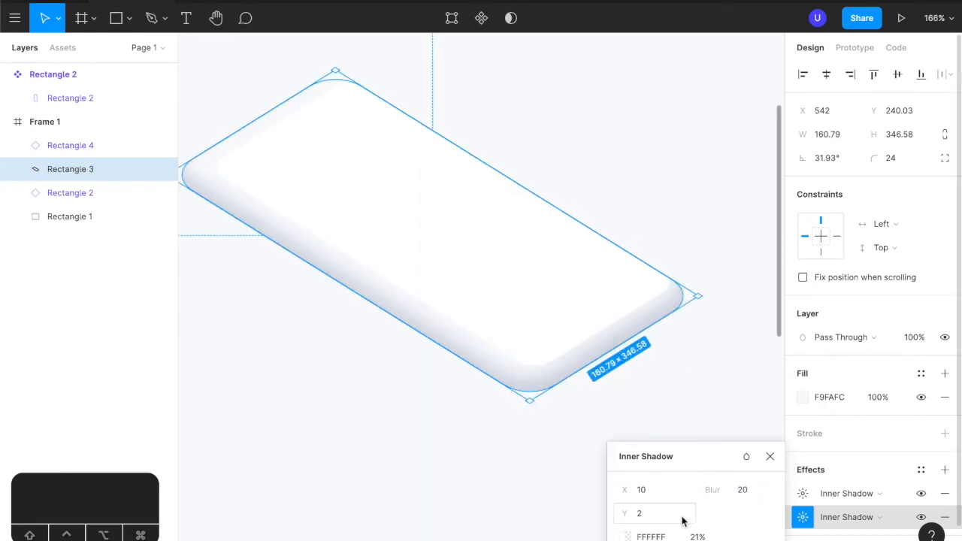
pyautogui.click(771, 457)
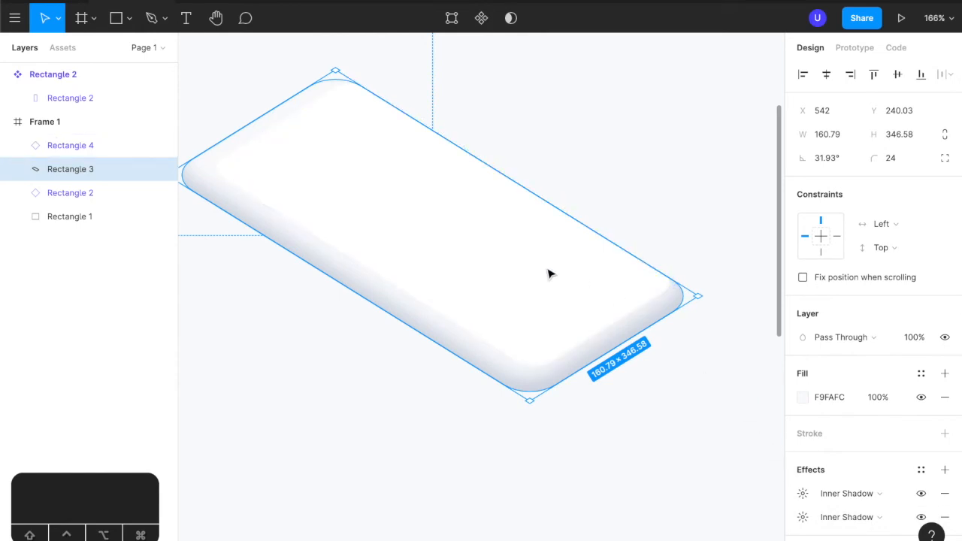
# - Enlarge the isometric screen instance to about 139.78 × 318.23 and place it on the phone body at about X 559, Y 235
pyautogui.click(514, 266)
pyautogui.moveTo(515, 266)
pyautogui.mouseDown()
pyautogui.moveTo(506, 275)
pyautogui.moveTo(511, 268)
pyautogui.mouseUp()
pyautogui.click(286, 243)
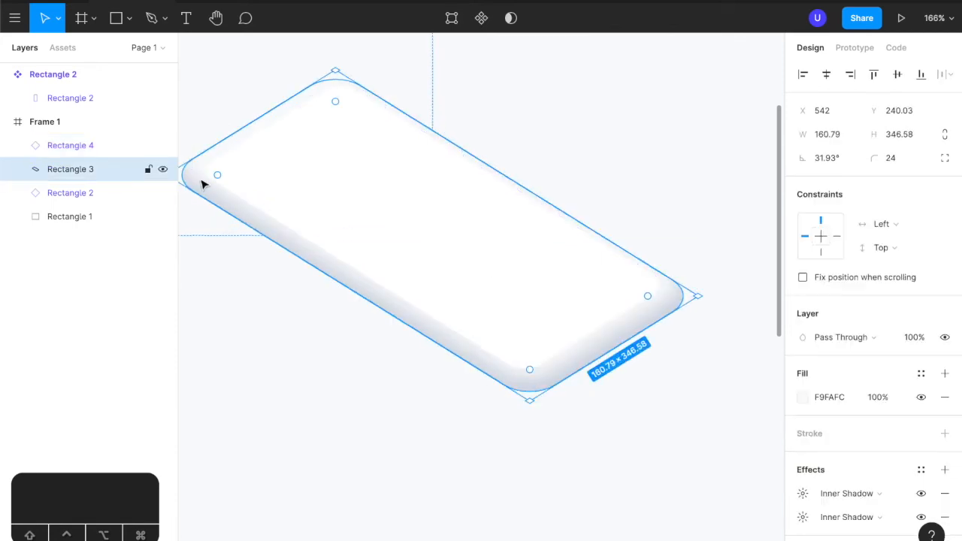
pyautogui.click(203, 163)
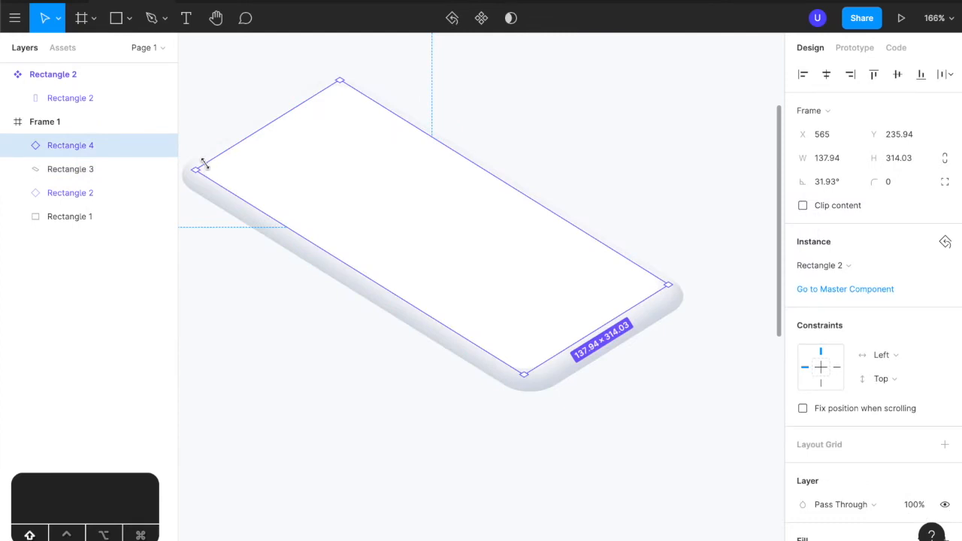
pyautogui.moveTo(195, 169); pyautogui.dragTo(189, 163)
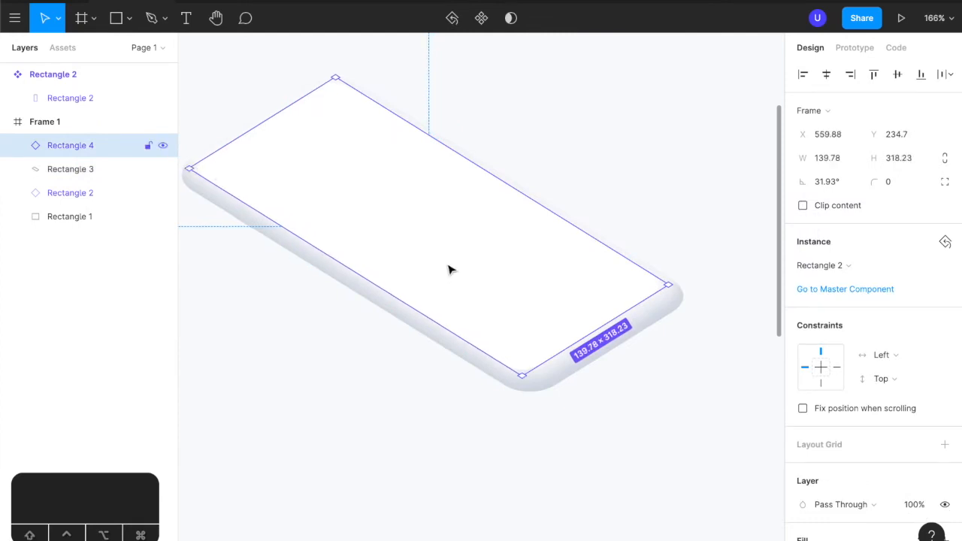
pyautogui.moveTo(451, 269); pyautogui.dragTo(454, 272)
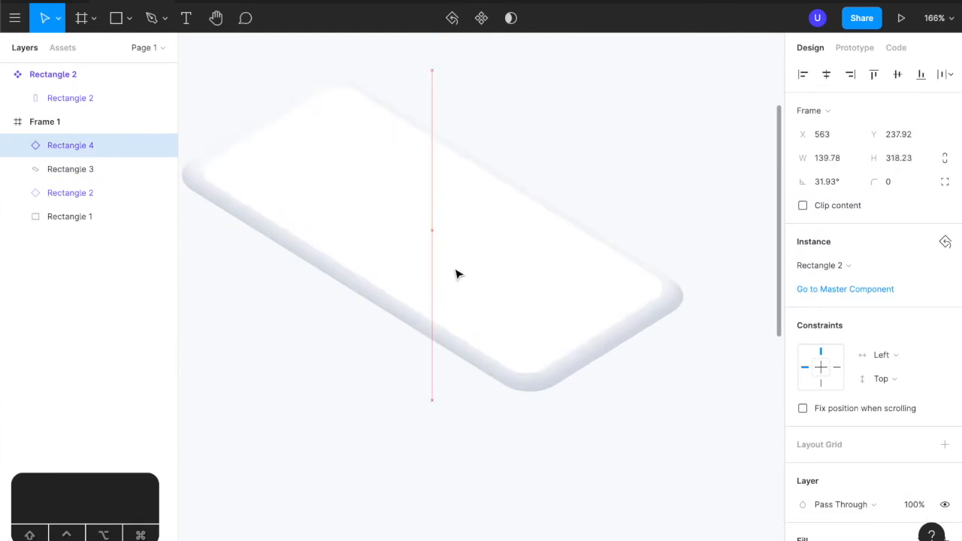
pyautogui.moveTo(453, 273); pyautogui.dragTo(447, 271)
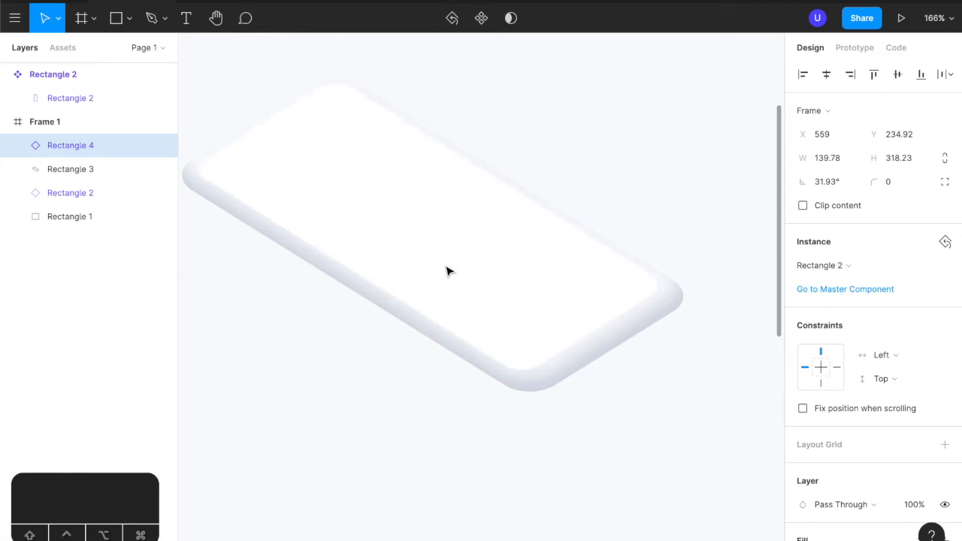
# - Lengthen the isometric screen instance to about 326.9 and move it to about X 563, Y 234
pyautogui.click(438, 440)
pyautogui.moveTo(478, 414); pyautogui.dragTo(569, 446)
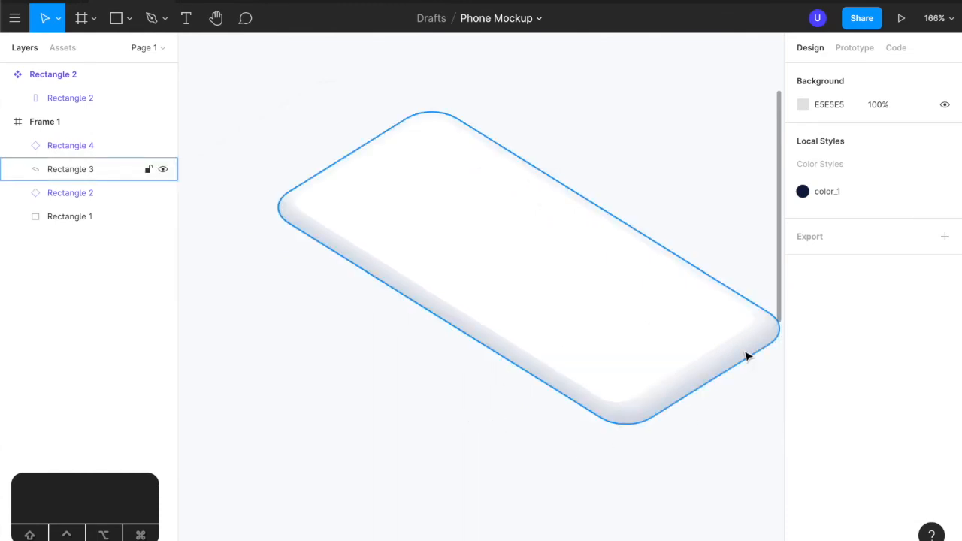
pyautogui.click(710, 406)
pyautogui.hscroll(2, 709, 413)
pyautogui.press('Escape')
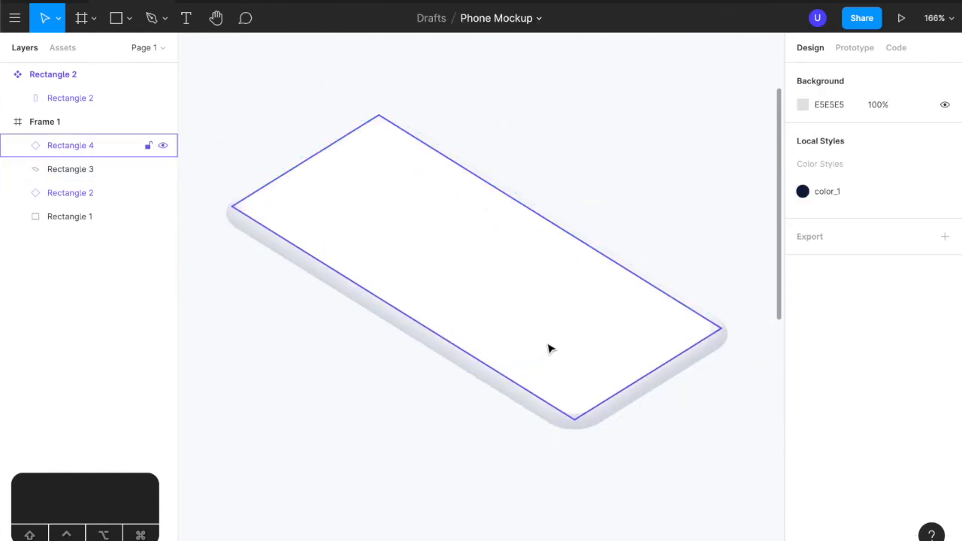
pyautogui.click(551, 345)
pyautogui.moveTo(552, 345); pyautogui.dragTo(556, 347)
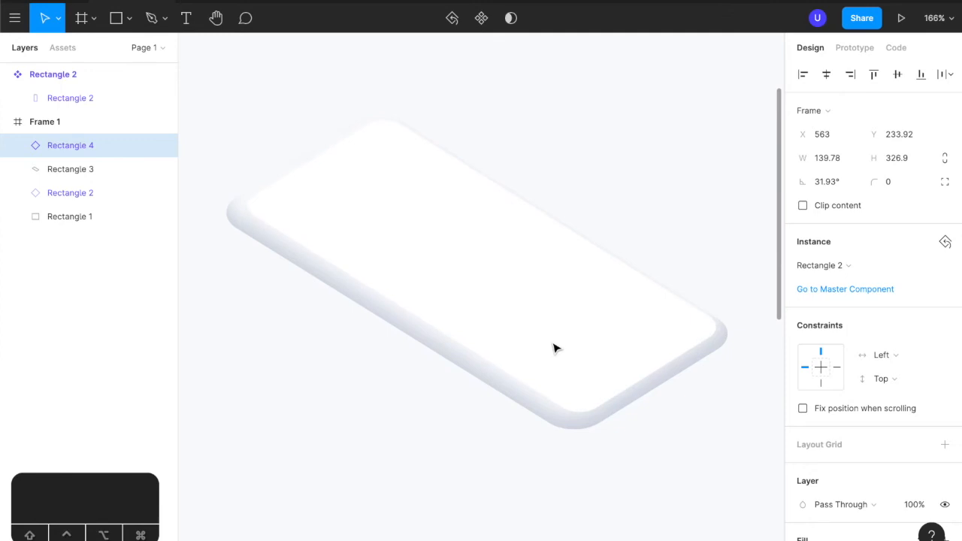
# - Fine-tune the isometric screen's placement to about X 563, Y 232.92 and shorten its height to about 322.99
pyautogui.press('Right')
pyautogui.press('Right')
pyautogui.press('Down')
pyautogui.press('Left')
pyautogui.press('Left')
pyautogui.press('Up')
pyautogui.press('Right')
pyautogui.press('Right')
pyautogui.press('Right')
pyautogui.press('Down')
pyautogui.press('Down')
pyautogui.press('Down')
pyautogui.press('Up')
pyautogui.press('Up')
pyautogui.press('Up')
pyautogui.press('Left')
pyautogui.press('Left')
pyautogui.press('Left')
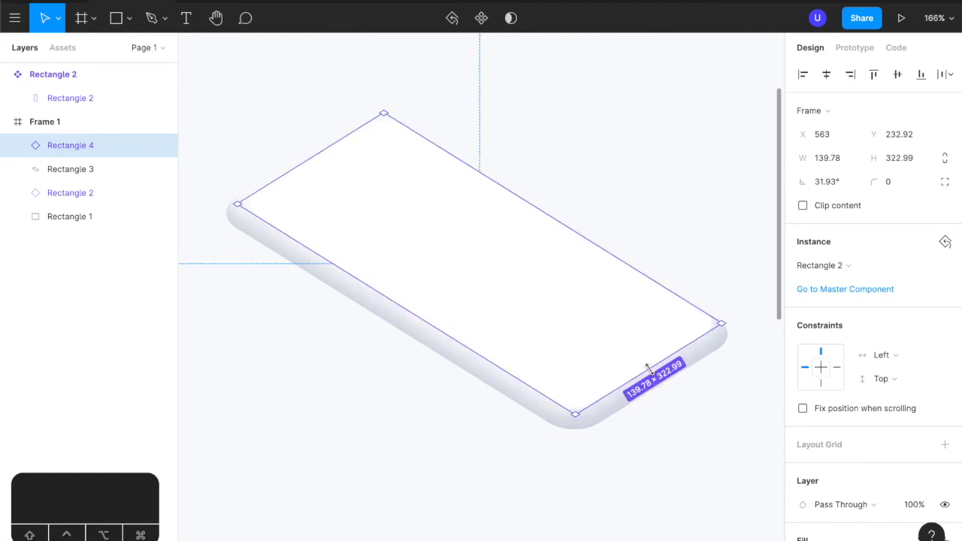
pyautogui.click(727, 219)
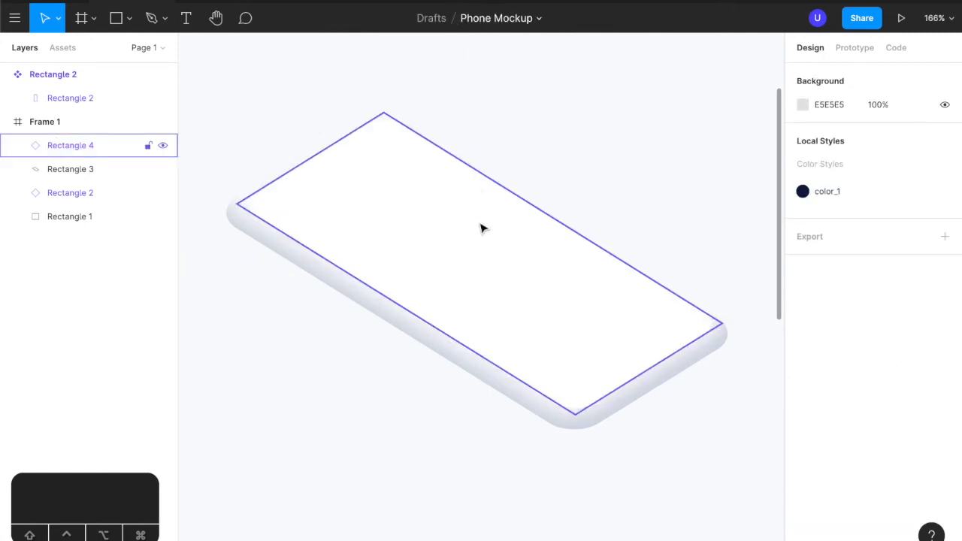
pyautogui.moveTo(669, 210); pyautogui.dragTo(621, 238)
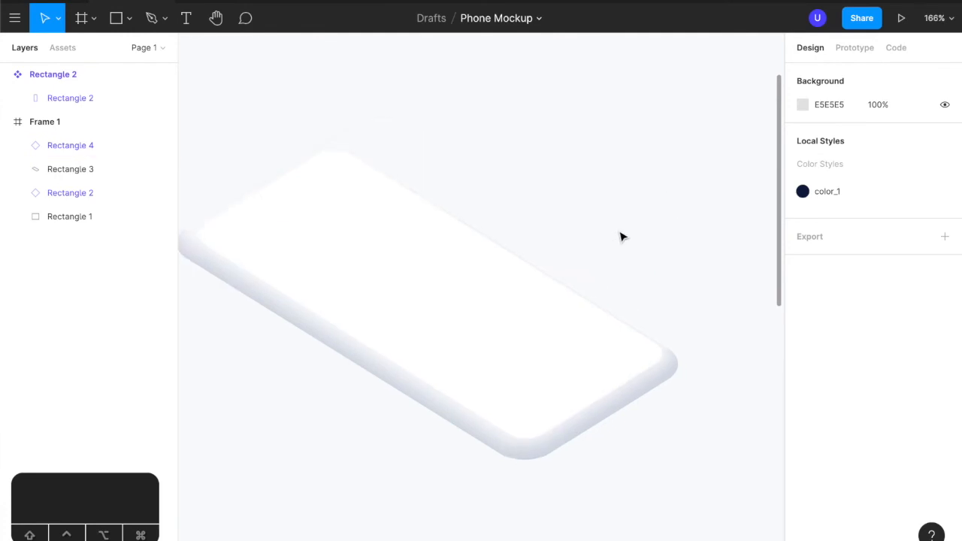
# - Add a drop shadow effect to the isometric phone body
pyautogui.click(560, 242)
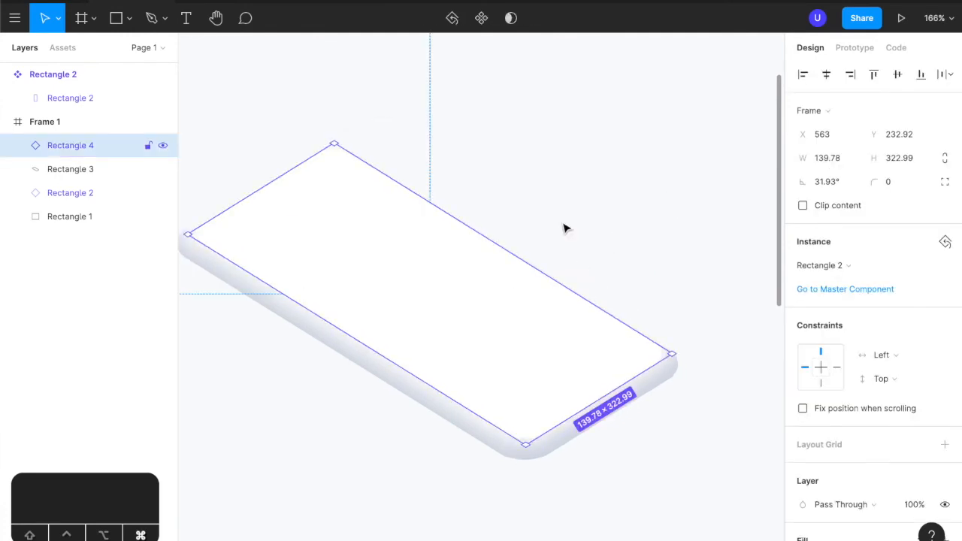
pyautogui.scroll(-2, 575, 221)
pyautogui.scroll(-10, 578, 220)
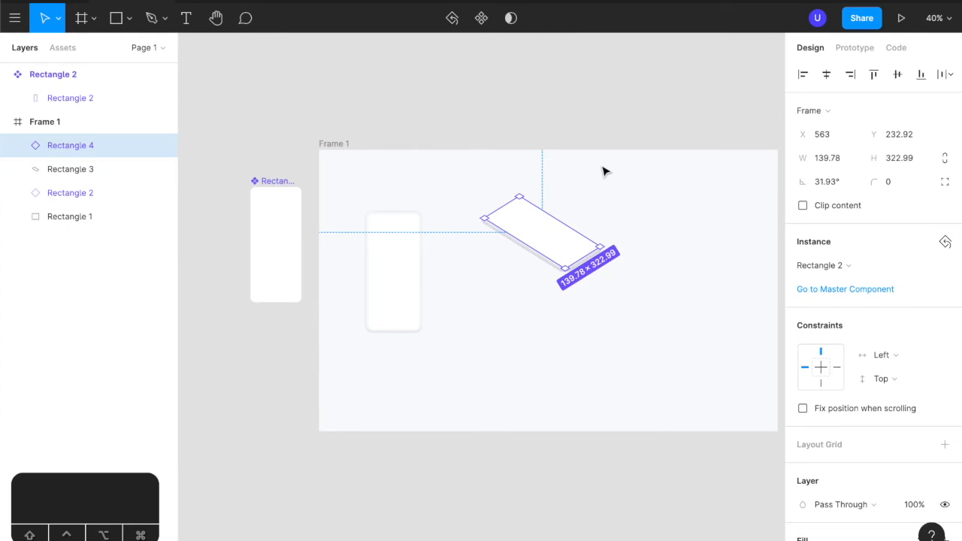
pyautogui.click(597, 188)
pyautogui.scroll(4, 597, 188)
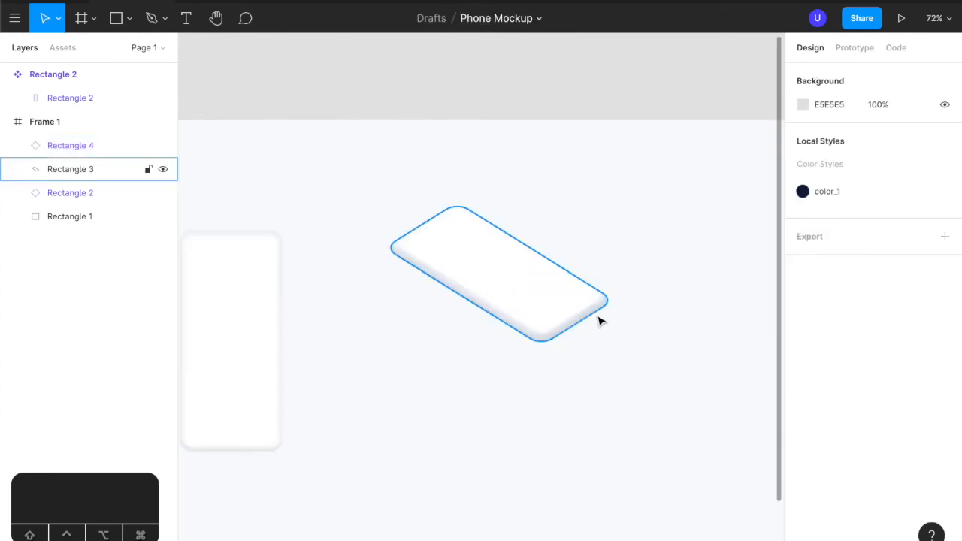
pyautogui.click(595, 316)
pyautogui.scroll(4, 600, 327)
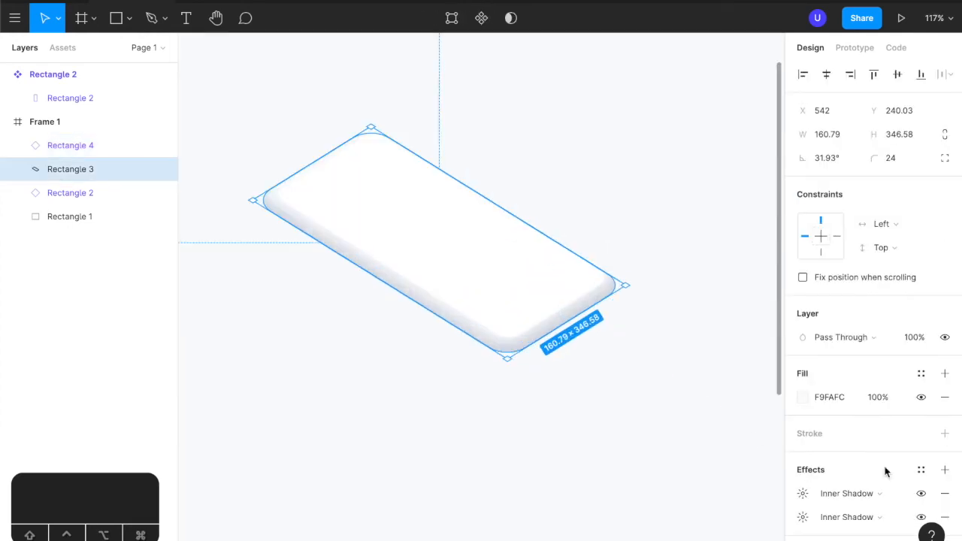
pyautogui.click(944, 470)
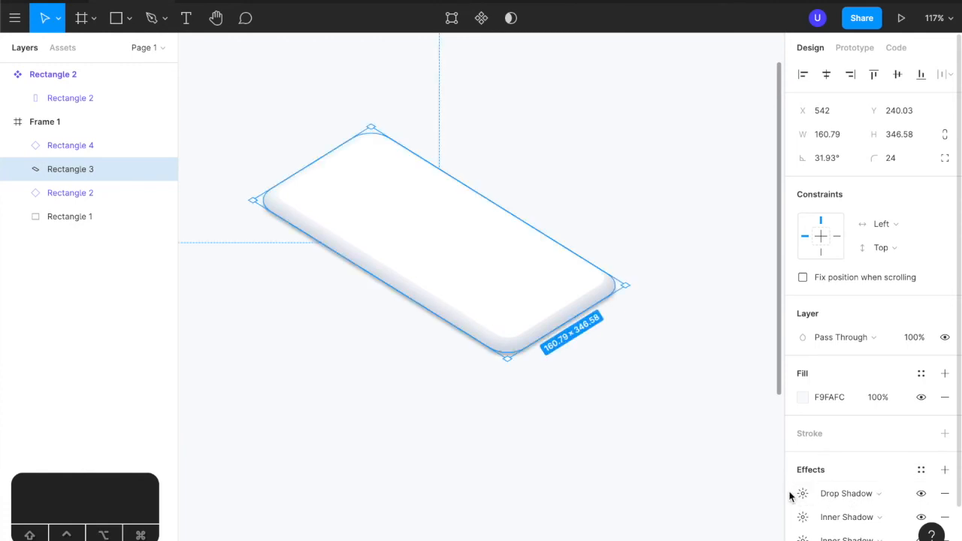
pyautogui.press('super+shift+5')
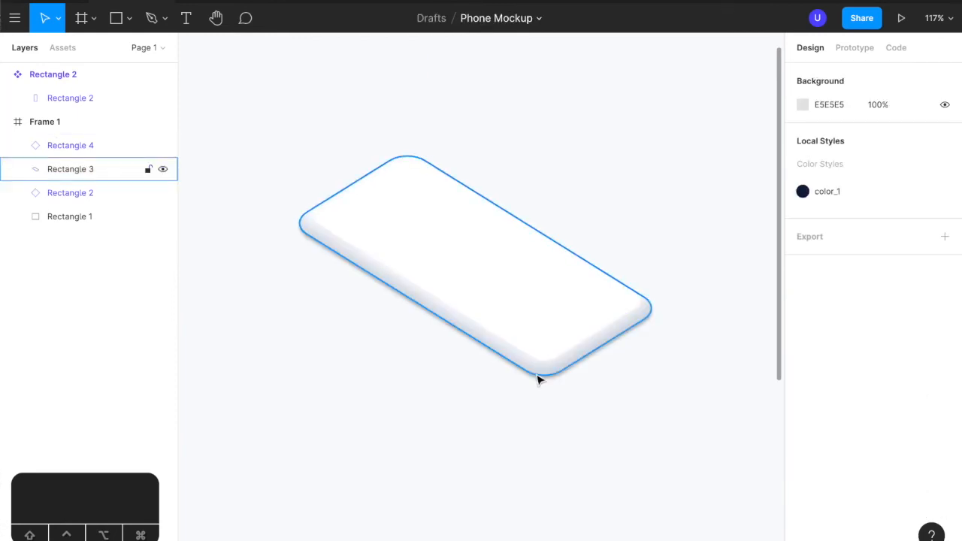
# - Set the body's drop shadow to a Y offset of 100 and a blur of 80
pyautogui.click(538, 380)
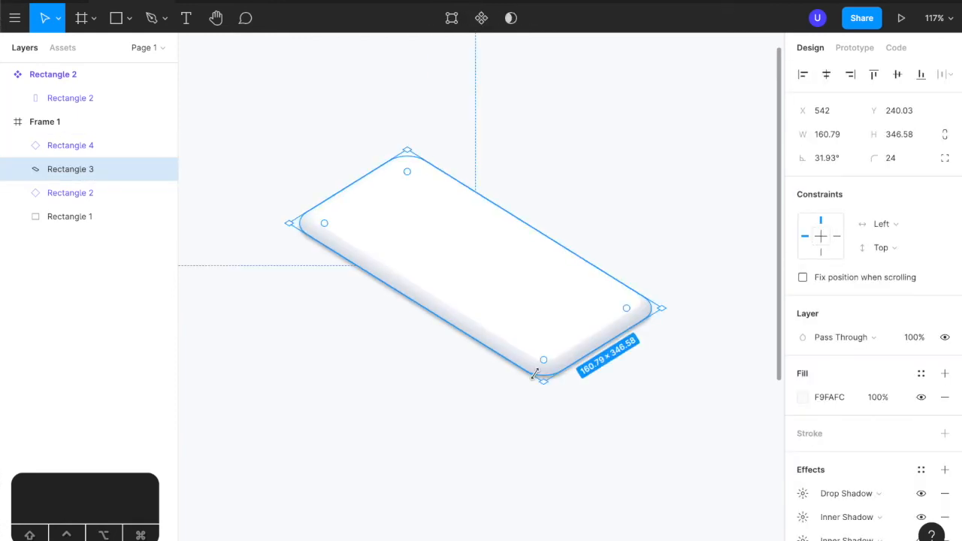
pyautogui.click(802, 493)
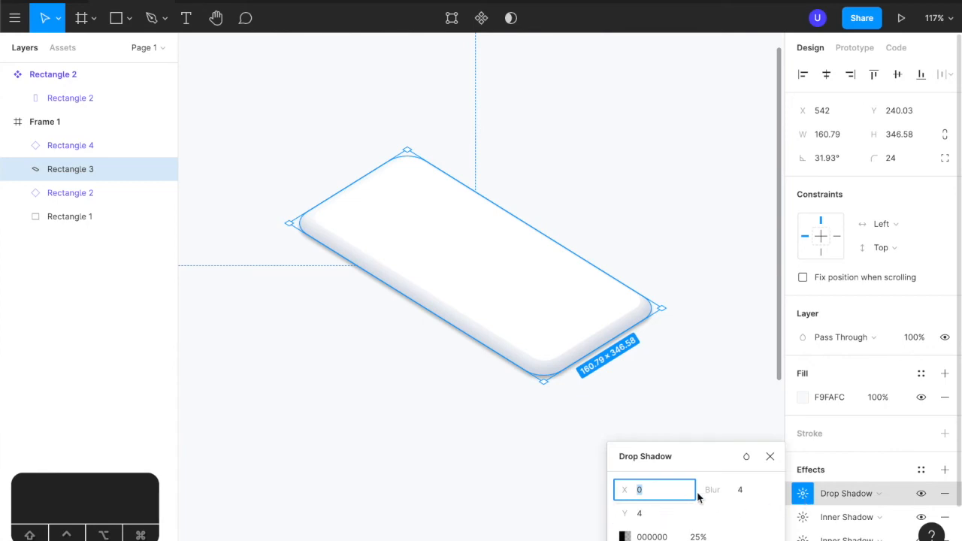
pyautogui.click(655, 515)
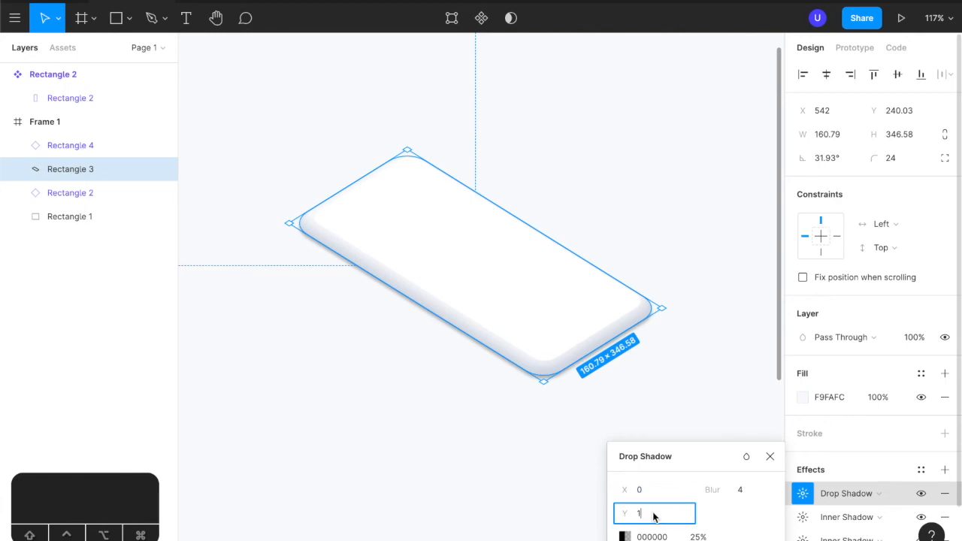
pyautogui.click(750, 488)
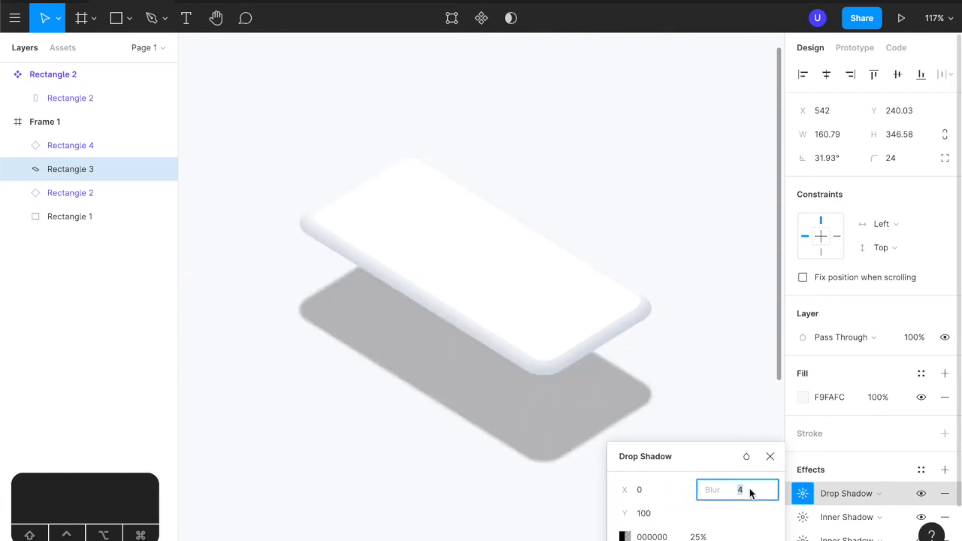
pyautogui.write('80')
# - Change the colour of the body's drop shadow to the dark violet 292258
pyautogui.click(687, 535)
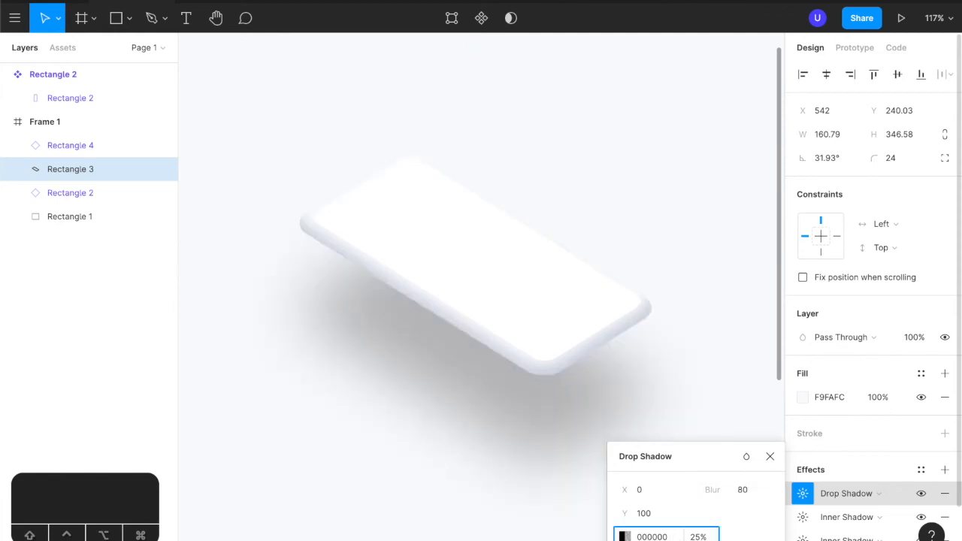
pyautogui.click(626, 537)
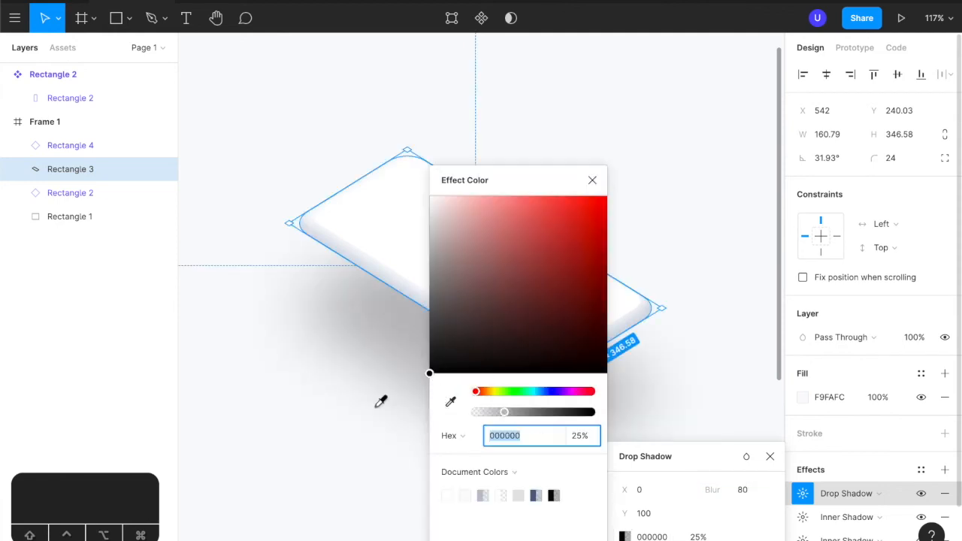
pyautogui.click(450, 402)
pyautogui.click(713, 104)
pyautogui.moveTo(544, 272); pyautogui.dragTo(547, 314)
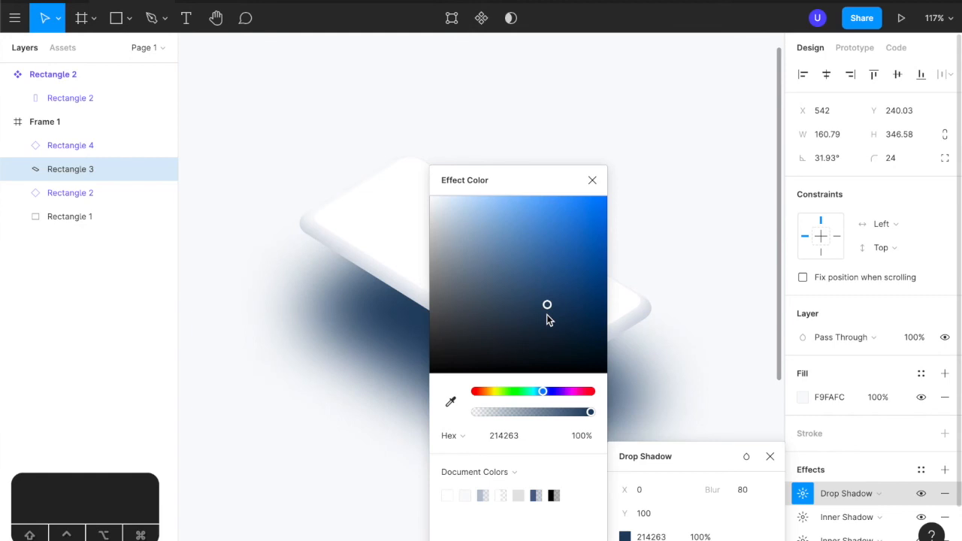
pyautogui.moveTo(548, 392); pyautogui.dragTo(554, 391)
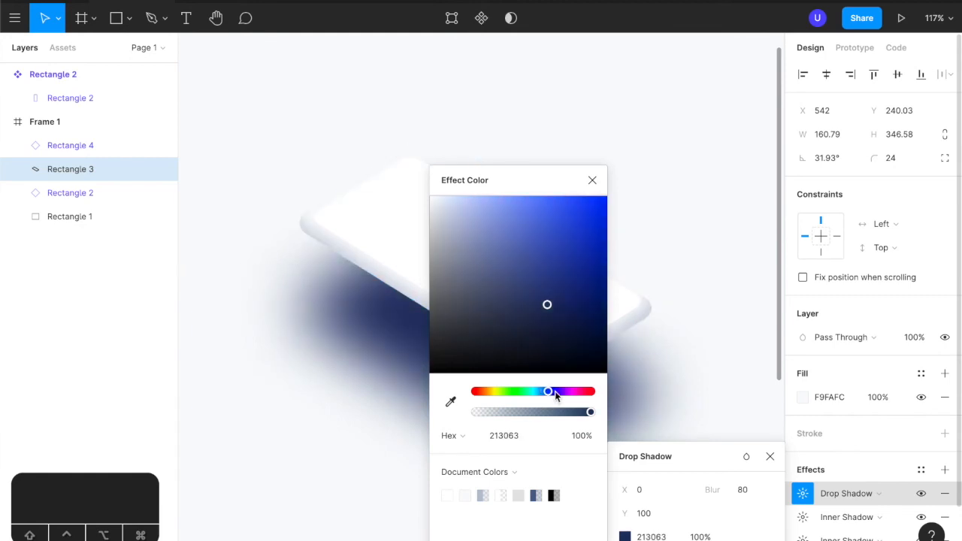
pyautogui.moveTo(547, 306)
pyautogui.mouseDown()
pyautogui.moveTo(544, 294)
pyautogui.moveTo(542, 321)
pyautogui.moveTo(539, 311)
pyautogui.mouseUp()
pyautogui.click(555, 315)
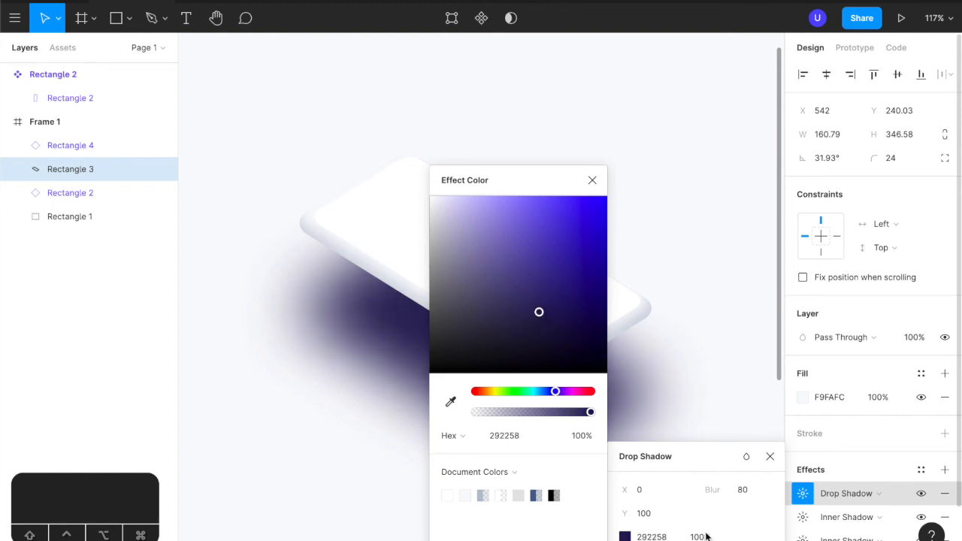
# - Set the opacity of the body's drop shadow to 20% and close the effect settings
pyautogui.click(716, 536)
pyautogui.click(593, 180)
pyautogui.write('20')
pyautogui.press('Return')
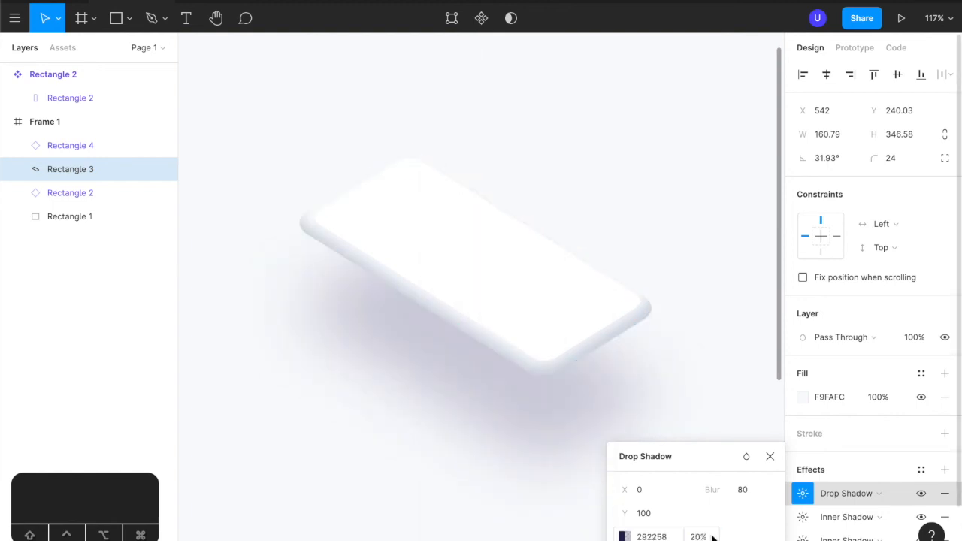
pyautogui.click(707, 326)
# - Add a text layer reading "design" inside the master screen component
pyautogui.scroll(-5, 707, 325)
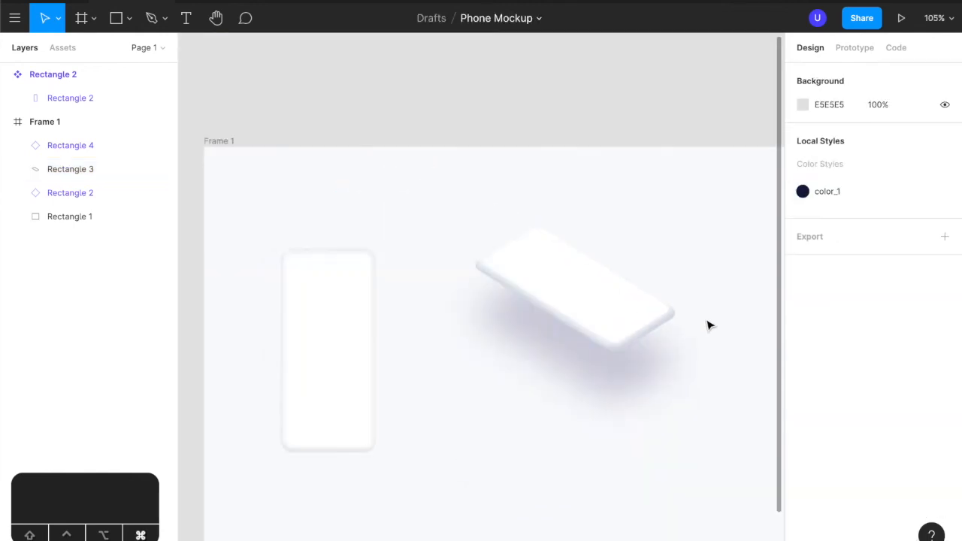
pyautogui.click(615, 318)
pyautogui.moveTo(446, 370); pyautogui.dragTo(608, 358)
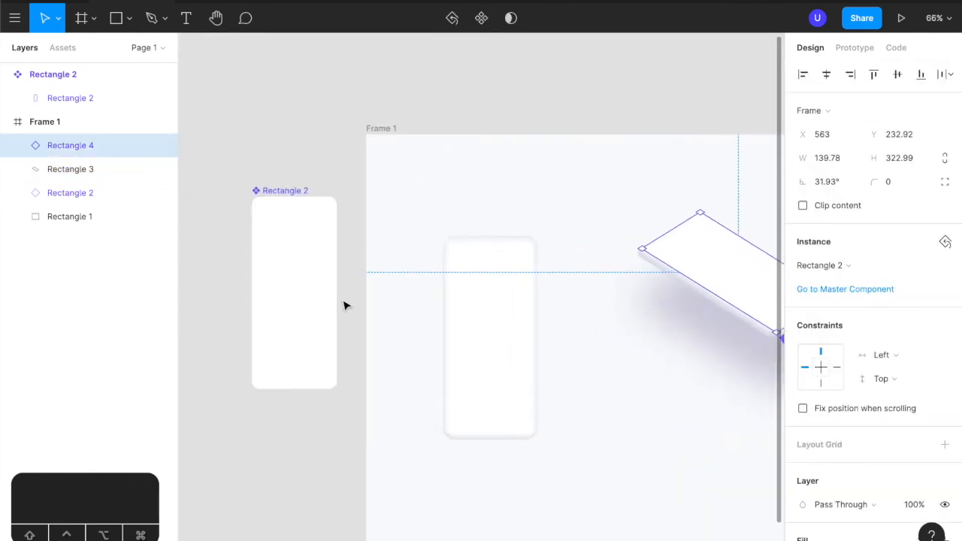
pyautogui.click(276, 290)
pyautogui.press('t')
pyautogui.click(290, 332)
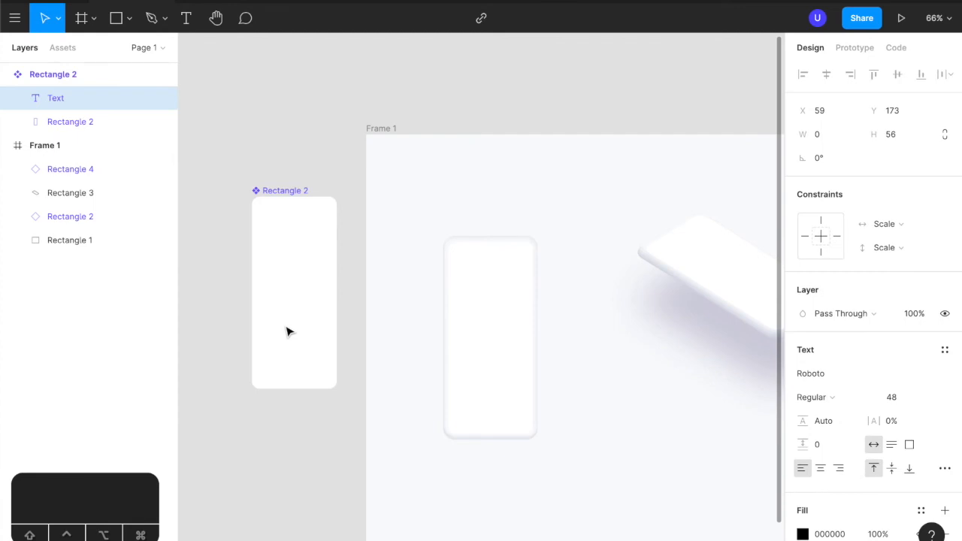
pyautogui.write('design')
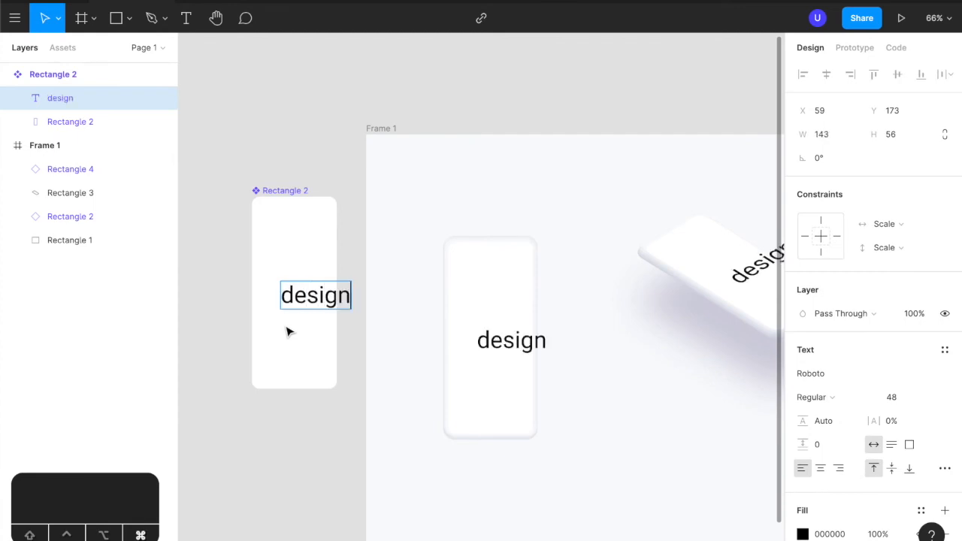
# - Set the font size of the "design" text to 13
pyautogui.hotkey('ctrl', 'a')
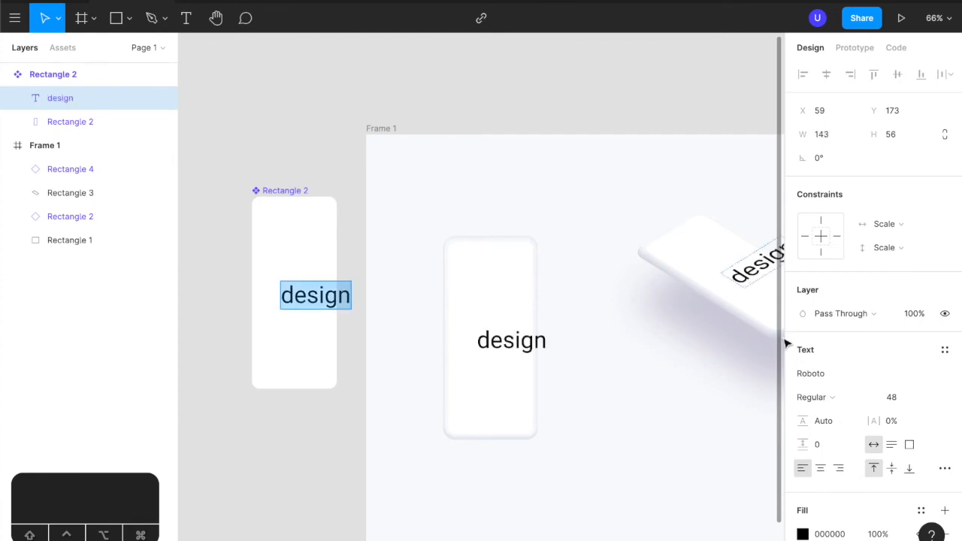
pyautogui.click(936, 398)
pyautogui.click(909, 310)
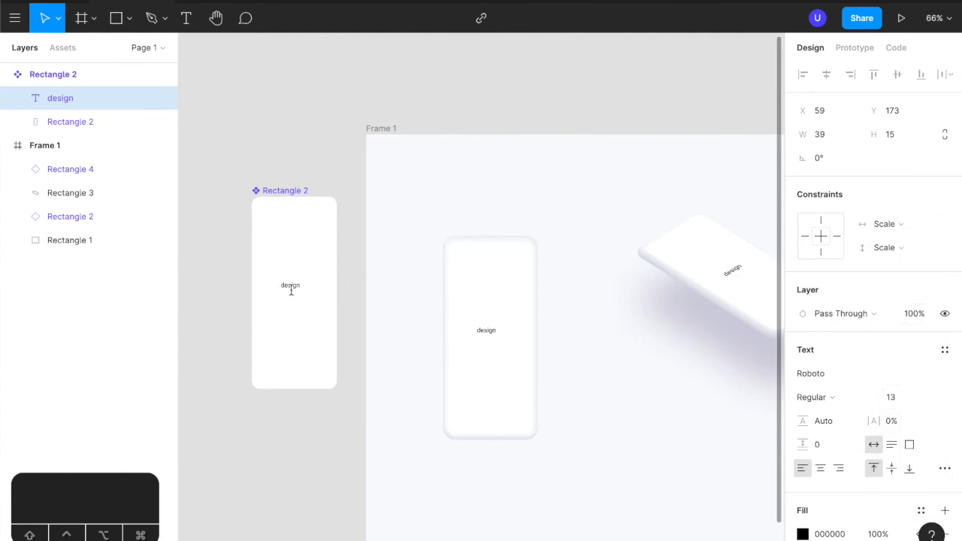
# - Extend the component's text to "design goes" with "here" on a second line, and deselect it
pyautogui.press('Escape')
pyautogui.write('oes')
pyautogui.press('Escape')
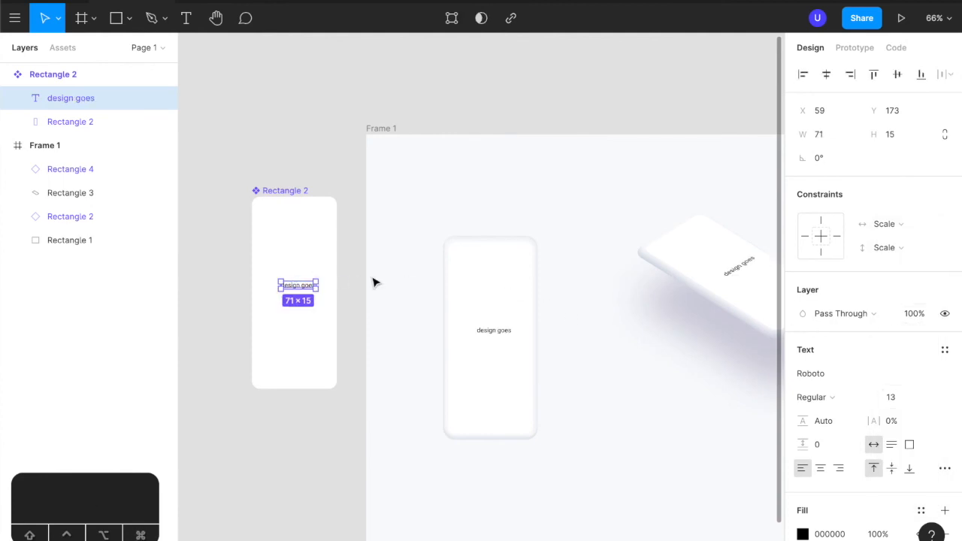
pyautogui.doubleClick(300, 288)
pyautogui.hotkey('shift', 'Return')
pyautogui.write('here')
pyautogui.press('super+Return')
pyautogui.click(619, 359)
pyautogui.moveTo(618, 358); pyautogui.dragTo(423, 311)
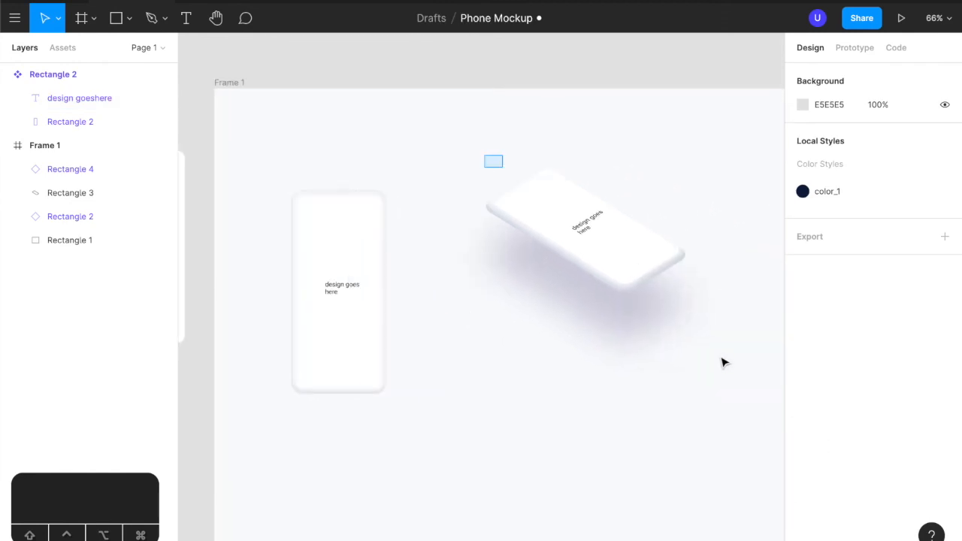
# - Move the isometric phone's body and screen straight down to about the vertical middle of the frame
pyautogui.moveTo(484, 155); pyautogui.dragTo(723, 363)
pyautogui.hotkey('shift', 'Down')
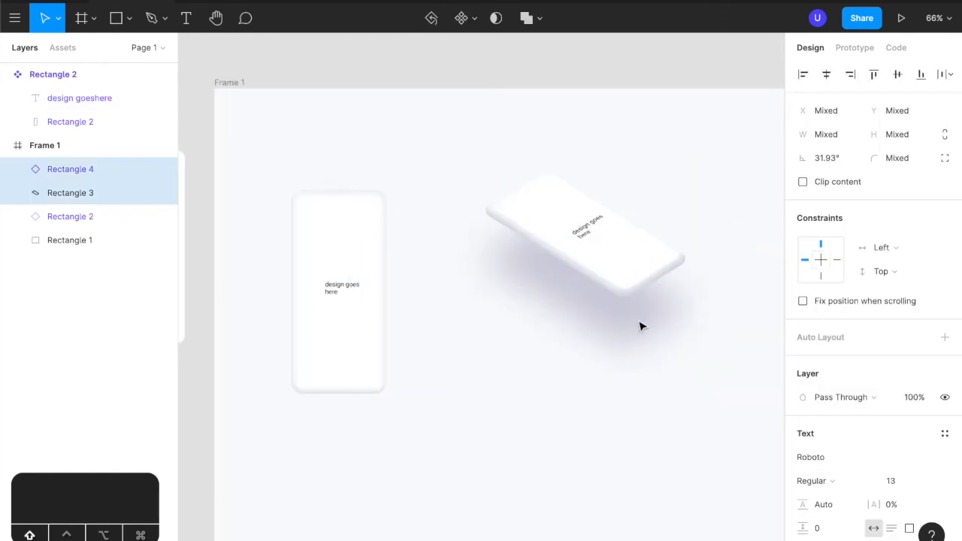
pyautogui.hotkey('shift', 'Down')
pyautogui.hotkey('shift', 'Down')
pyautogui.hotkey('shift', 'Down')
pyautogui.hotkey('shift', 'Down')
pyautogui.hotkey('shift', 'Down')
pyautogui.hotkey('shift', 'Down')
pyautogui.hotkey('shift', 'Down')
pyautogui.hotkey('shift', 'Down')
pyautogui.hotkey('shift', 'Down')
pyautogui.hotkey('shift', 'Down')
pyautogui.hotkey('shift', 'Down')
pyautogui.hotkey('shift', 'Down')
pyautogui.hotkey('shift', 'Down')
pyautogui.hotkey('shift', 'Down')
pyautogui.hotkey('shift', 'Down')
pyautogui.click(373, 240)
pyautogui.moveTo(339, 224); pyautogui.dragTo(373, 238)
pyautogui.press('super+z')
# - Move the upright phone's body and screen together down and to the right, level with the isometric phone, and deselect them
pyautogui.moveTo(268, 154); pyautogui.dragTo(414, 389)
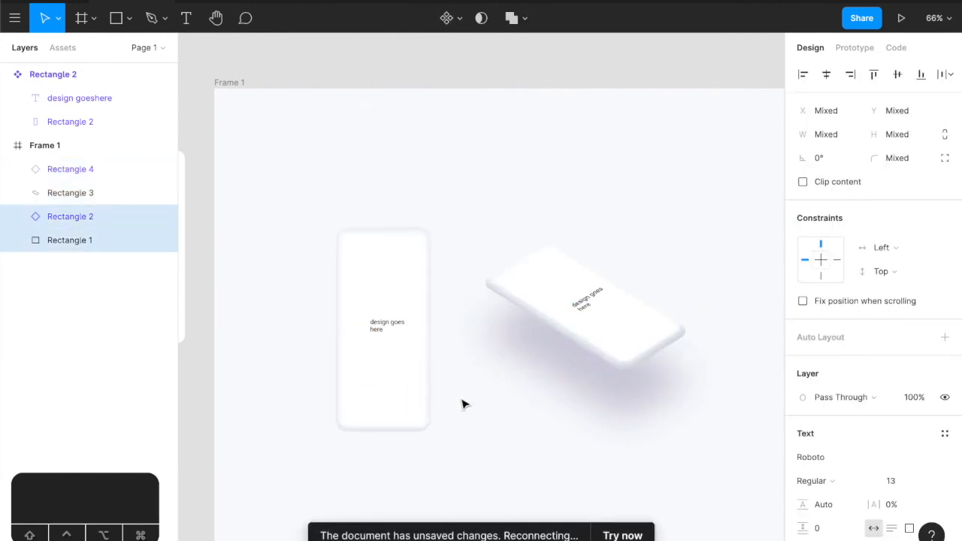
pyautogui.click(524, 421)
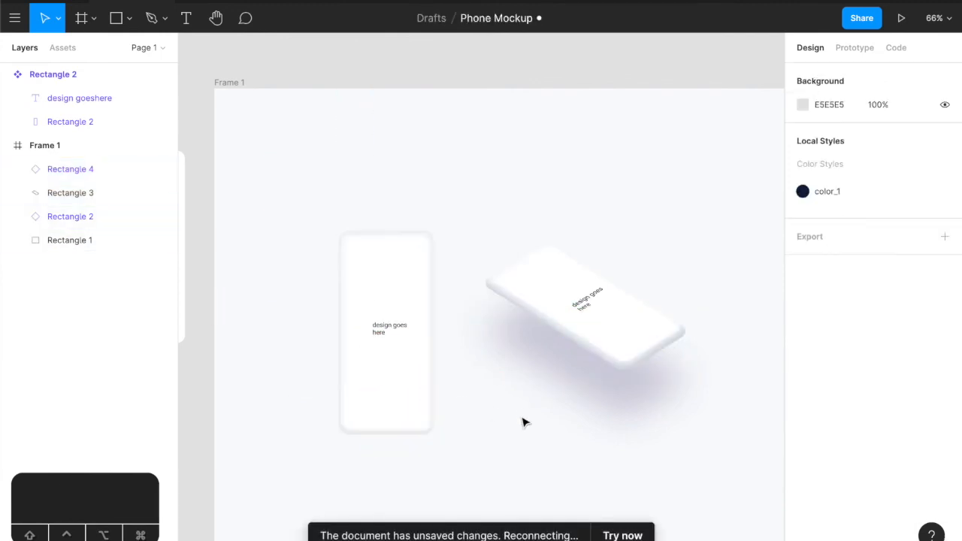
# - Add a drop shadow effect to the upright phone's body, Rectangle 1
pyautogui.click(428, 441)
pyautogui.scroll(2, 408, 472)
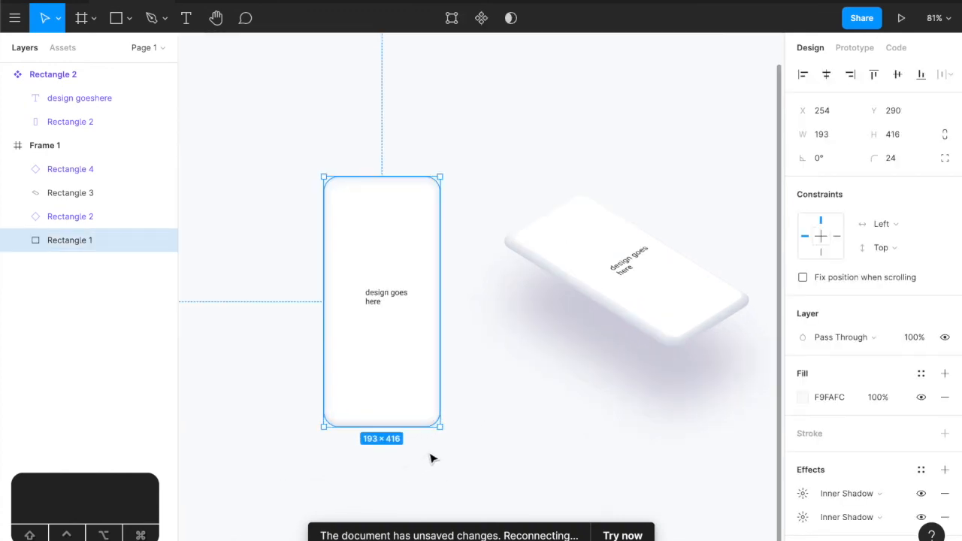
pyautogui.click(940, 477)
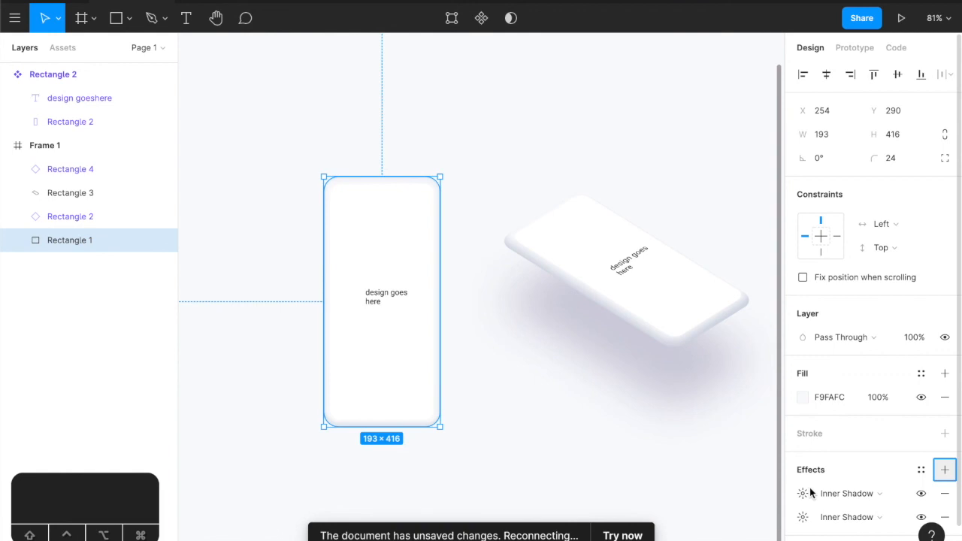
pyautogui.scroll(-1, 810, 488)
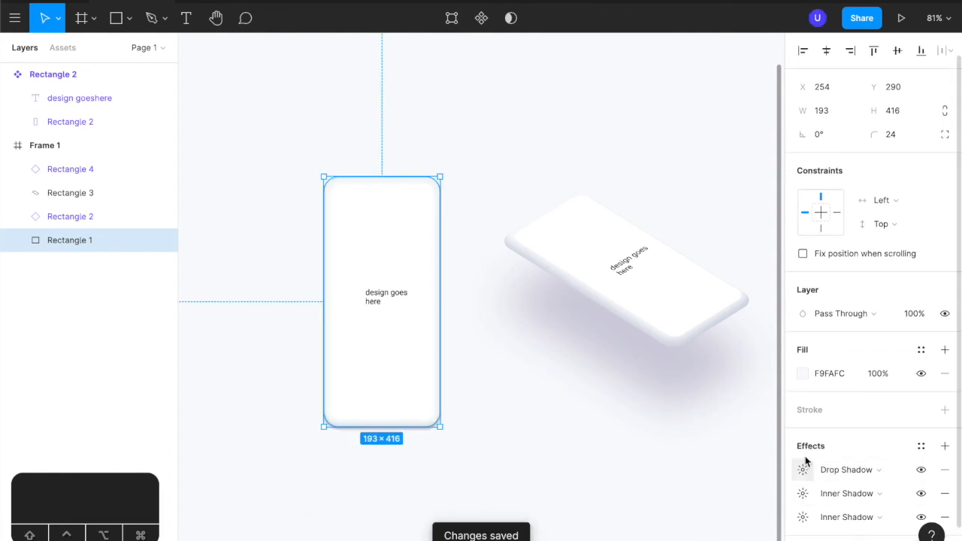
# - Set the upright phone body's drop shadow to X 40, Y 60 and blur 60
pyautogui.click(803, 469)
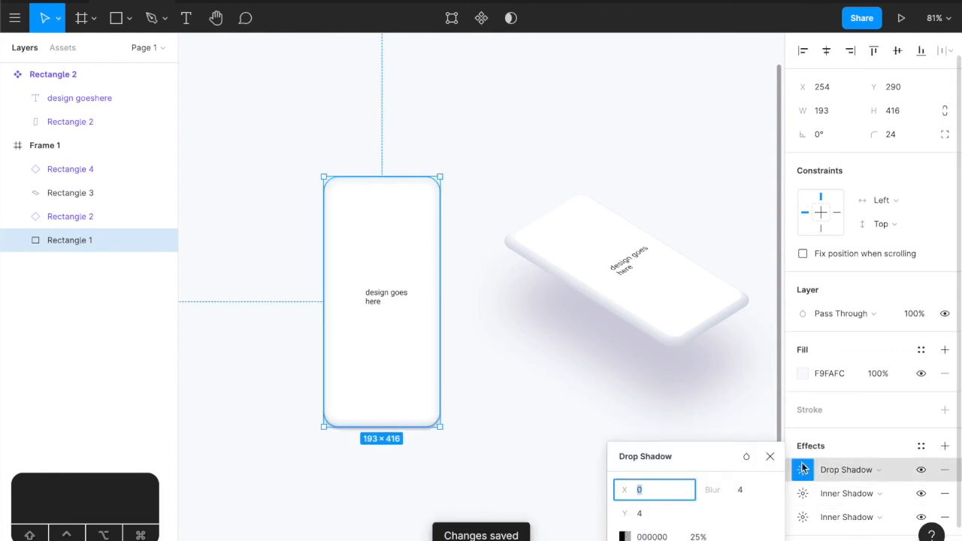
pyautogui.write('1')
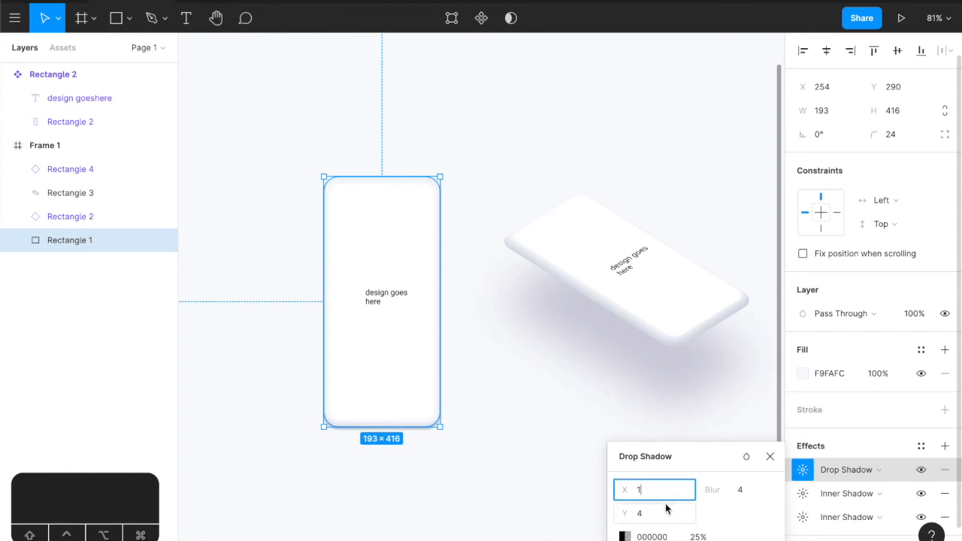
pyautogui.click(619, 488)
pyautogui.click(679, 514)
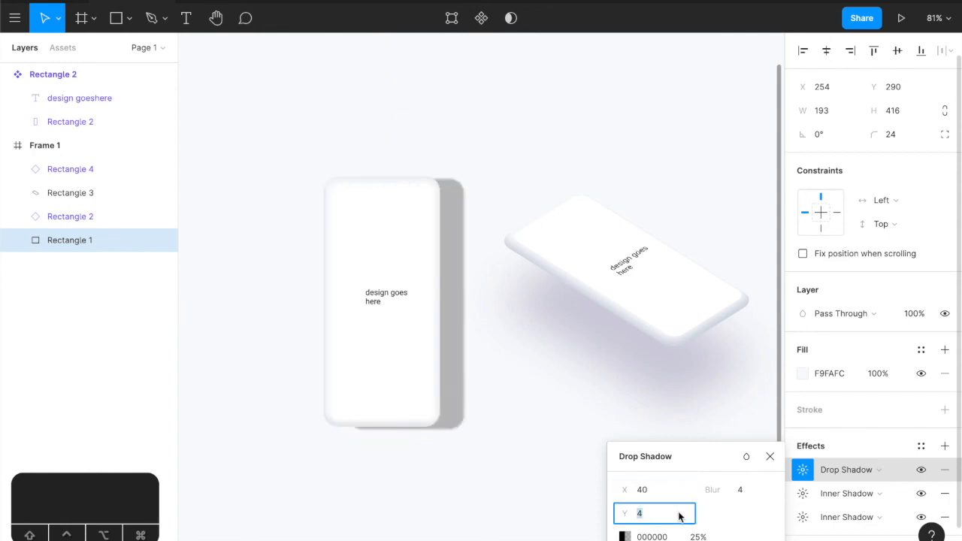
pyautogui.write('60')
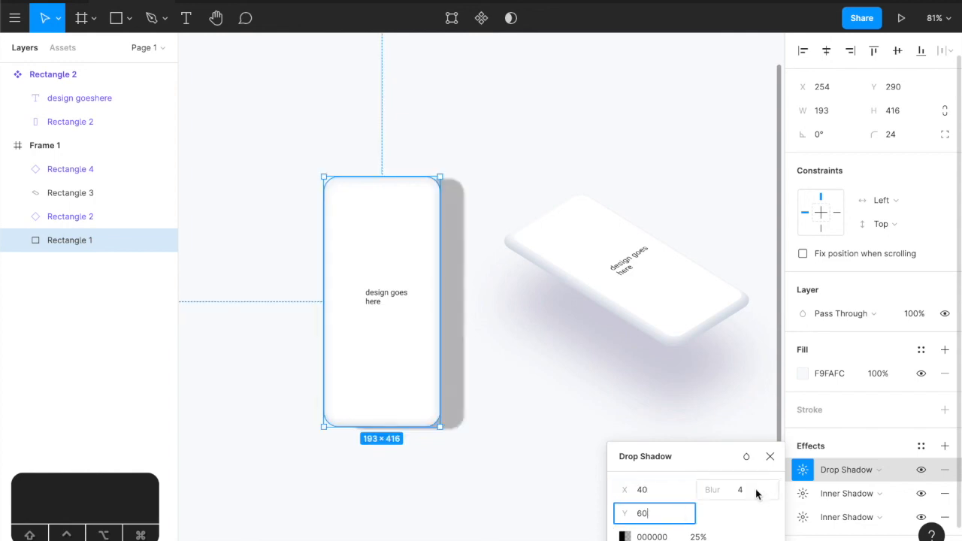
pyautogui.click(756, 492)
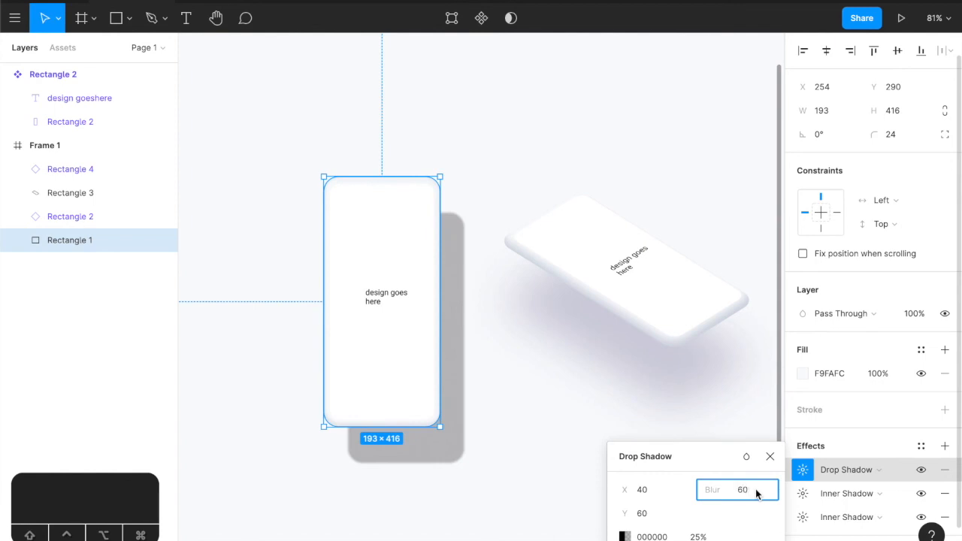
pyautogui.press('Return')
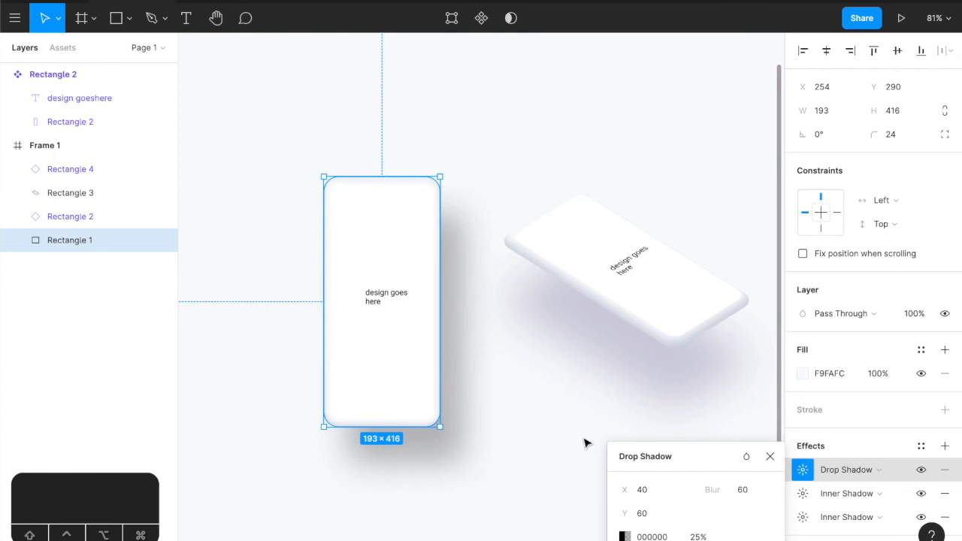
# - Copy the drop shadow color 292258 from the isometric phone's body to the upright phone's drop shadow and close the settings
pyautogui.click(667, 350)
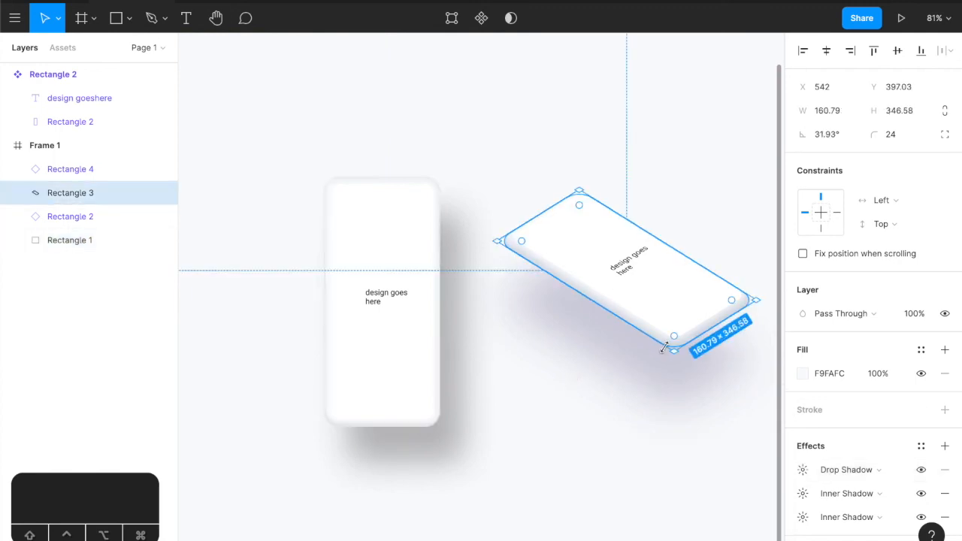
pyautogui.click(802, 470)
pyautogui.click(651, 536)
pyautogui.press('super+c')
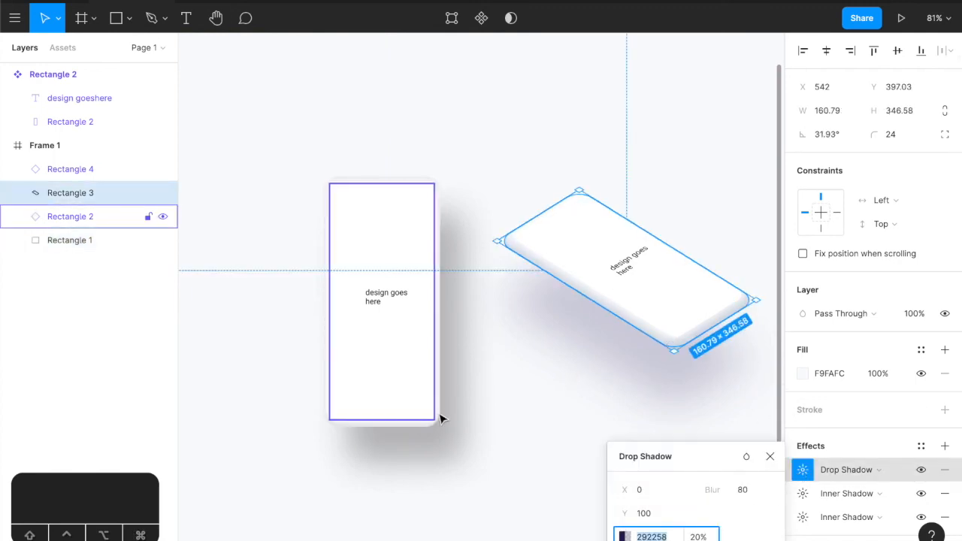
pyautogui.click(439, 414)
pyautogui.click(802, 470)
pyautogui.click(674, 535)
pyautogui.press('super+v')
pyautogui.click(534, 384)
# - Group the isometric phone's body and screen
pyautogui.moveTo(536, 390); pyautogui.dragTo(542, 361)
pyautogui.scroll(2, 541, 361)
pyautogui.scroll(-2, 543, 361)
pyautogui.moveTo(518, 152); pyautogui.dragTo(729, 361)
pyautogui.moveTo(695, 416); pyautogui.dragTo(616, 429)
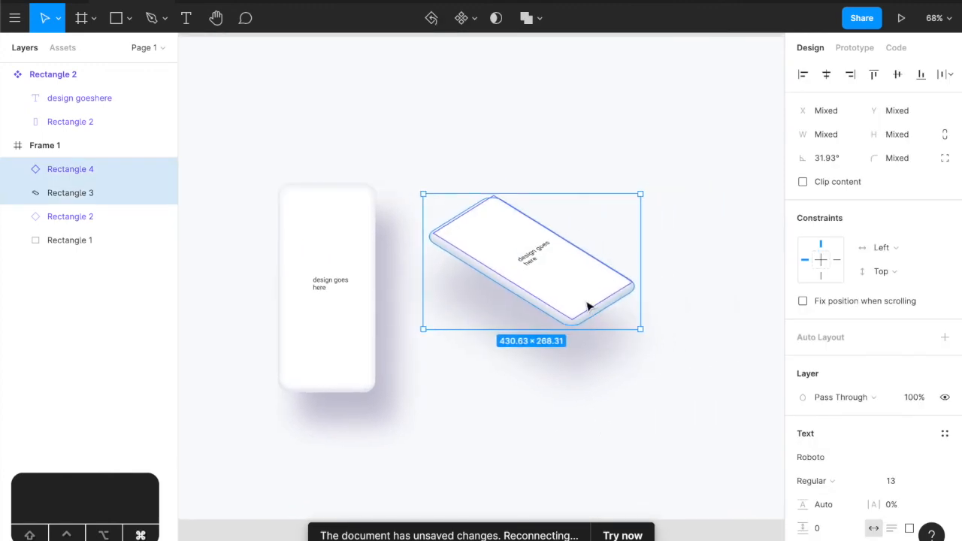
pyautogui.hotkey('ctrl', 'g')
# - Enlarge the isometric phone group proportionally to about 759 × 473 and place it in the right half of the frame
pyautogui.scroll(-3, 603, 318)
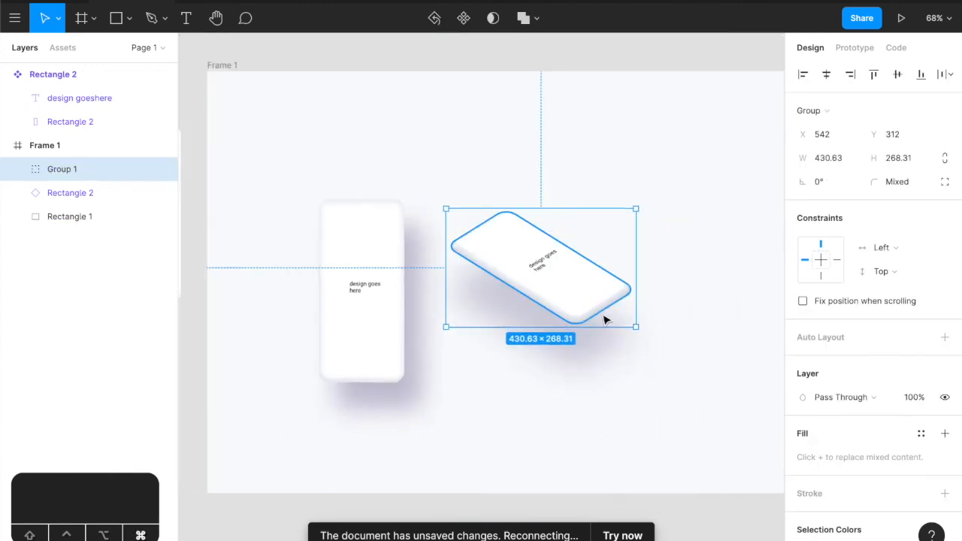
pyautogui.press('alt')
pyautogui.moveTo(650, 219); pyautogui.dragTo(703, 187)
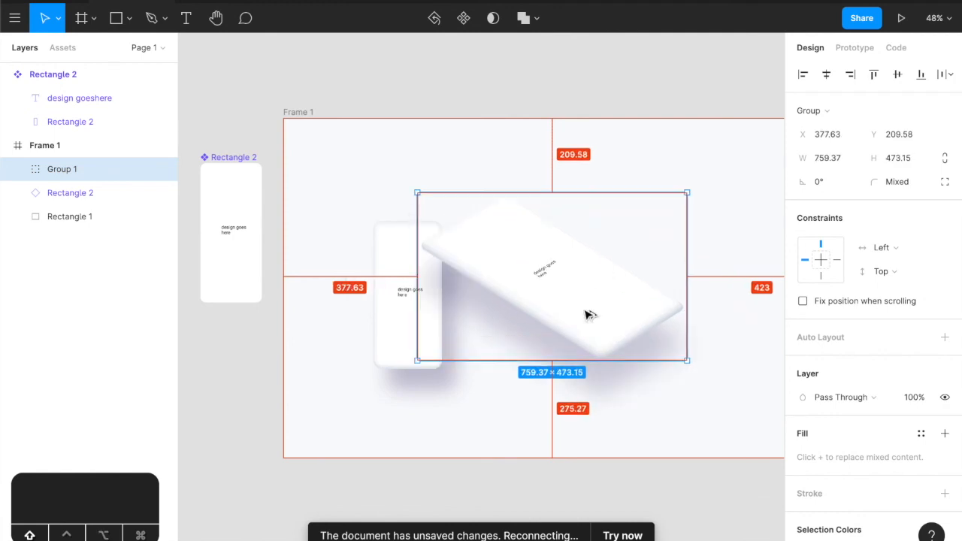
# - Group the upright phone's body and screen and enlarge the group proportionally to about 305 × 658
pyautogui.moveTo(348, 195); pyautogui.dragTo(476, 401)
pyautogui.hotkey('ctrl', 'g')
pyautogui.press('shift')
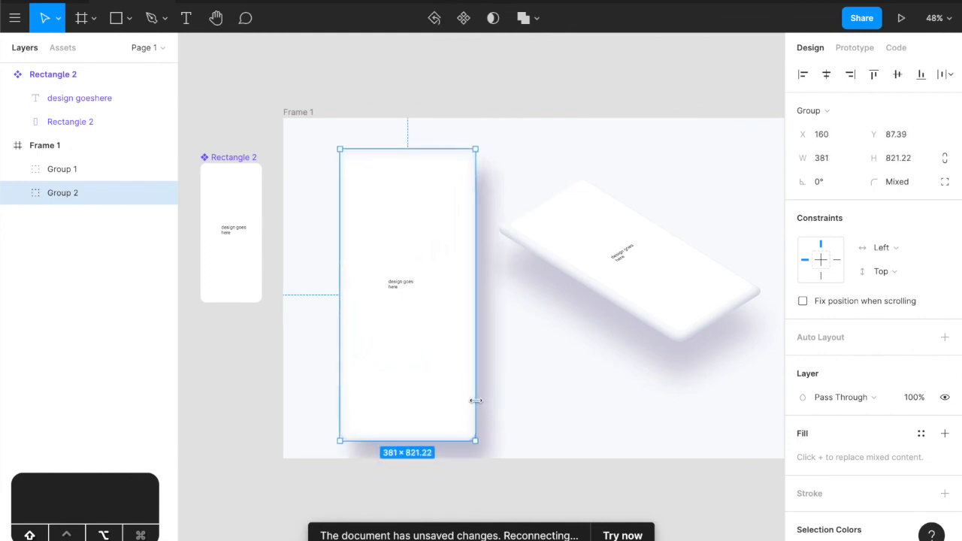
pyautogui.moveTo(477, 440); pyautogui.dragTo(462, 412)
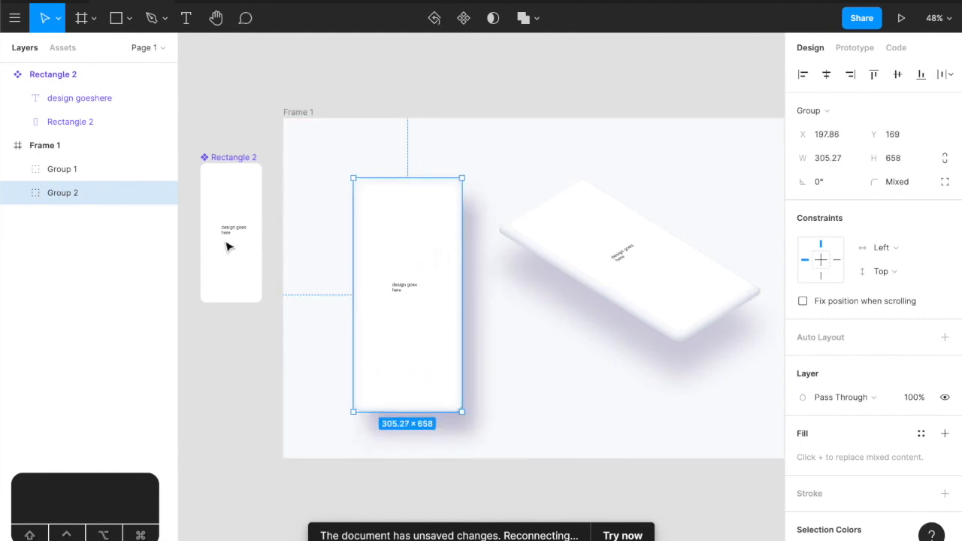
# - Enlarge the master screen component to 362 × 820 and set its placeholder text to font size 36
pyautogui.click(225, 235)
pyautogui.moveTo(201, 303); pyautogui.dragTo(359, 204)
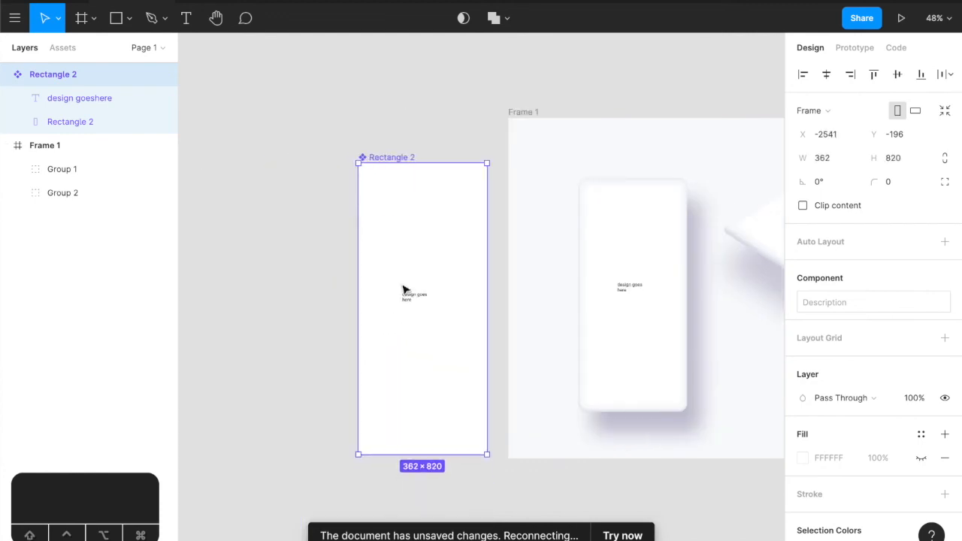
pyautogui.doubleClick(416, 300)
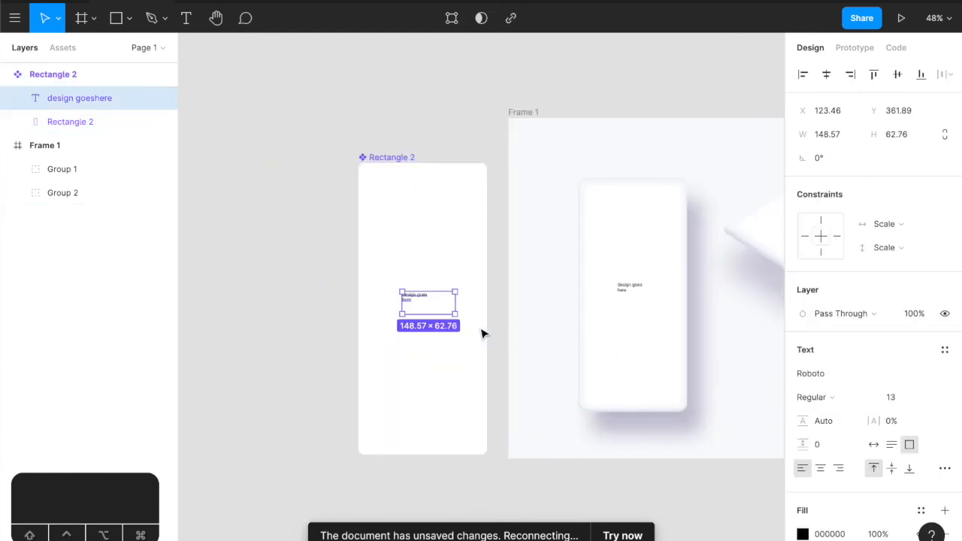
pyautogui.click(932, 398)
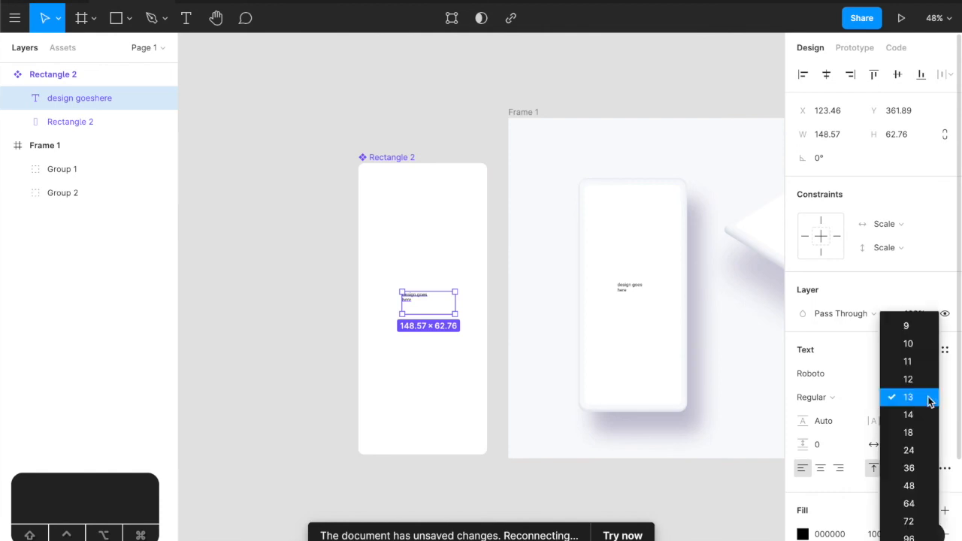
pyautogui.click(918, 466)
pyautogui.click(765, 415)
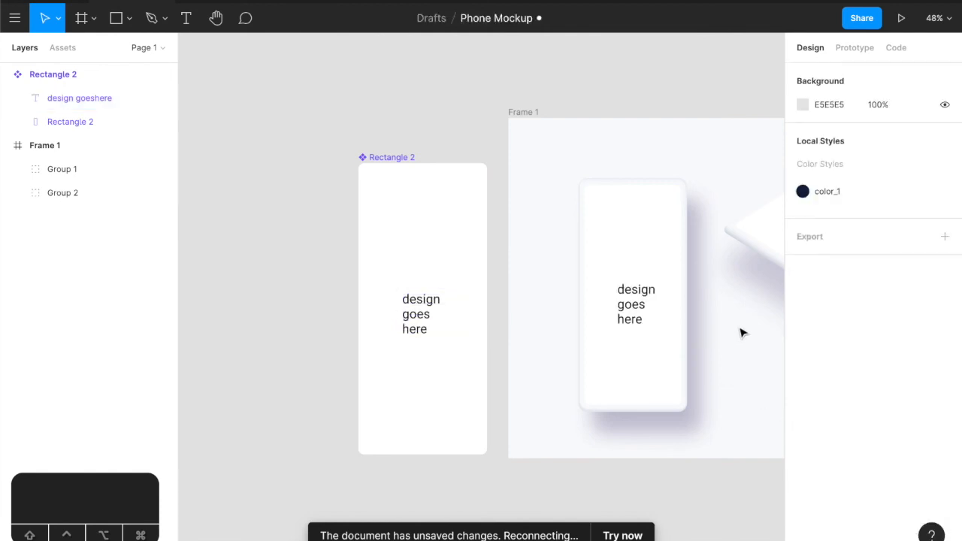
pyautogui.moveTo(741, 333); pyautogui.dragTo(515, 327)
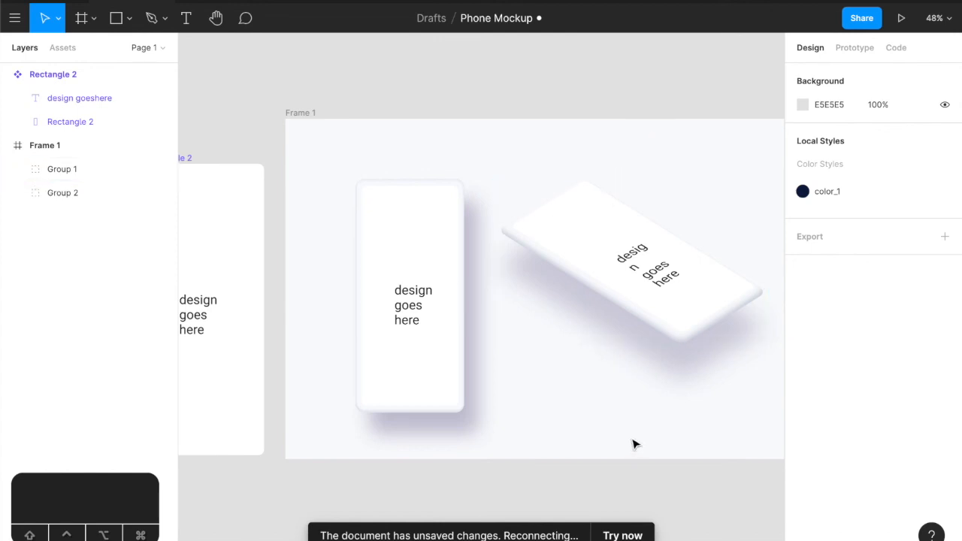
pyautogui.press('shift+super+5')
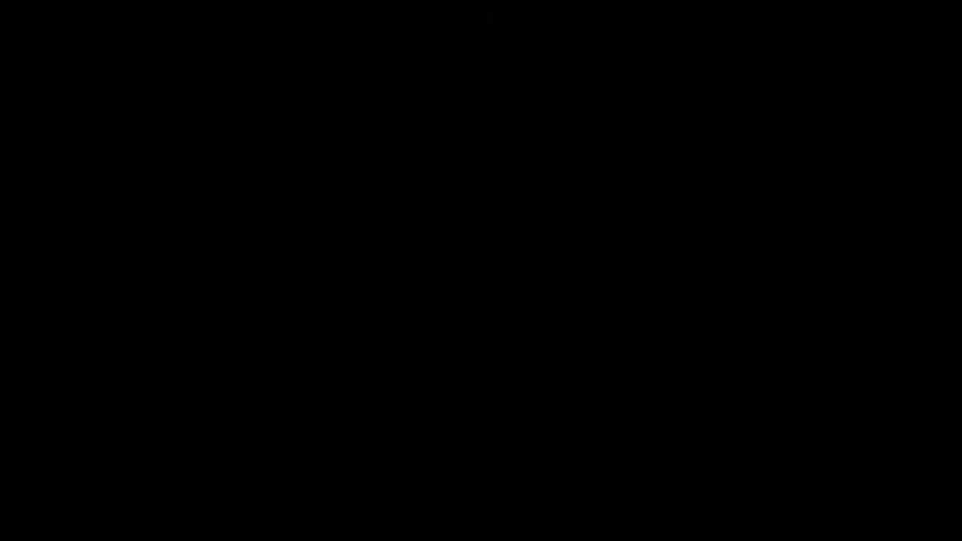